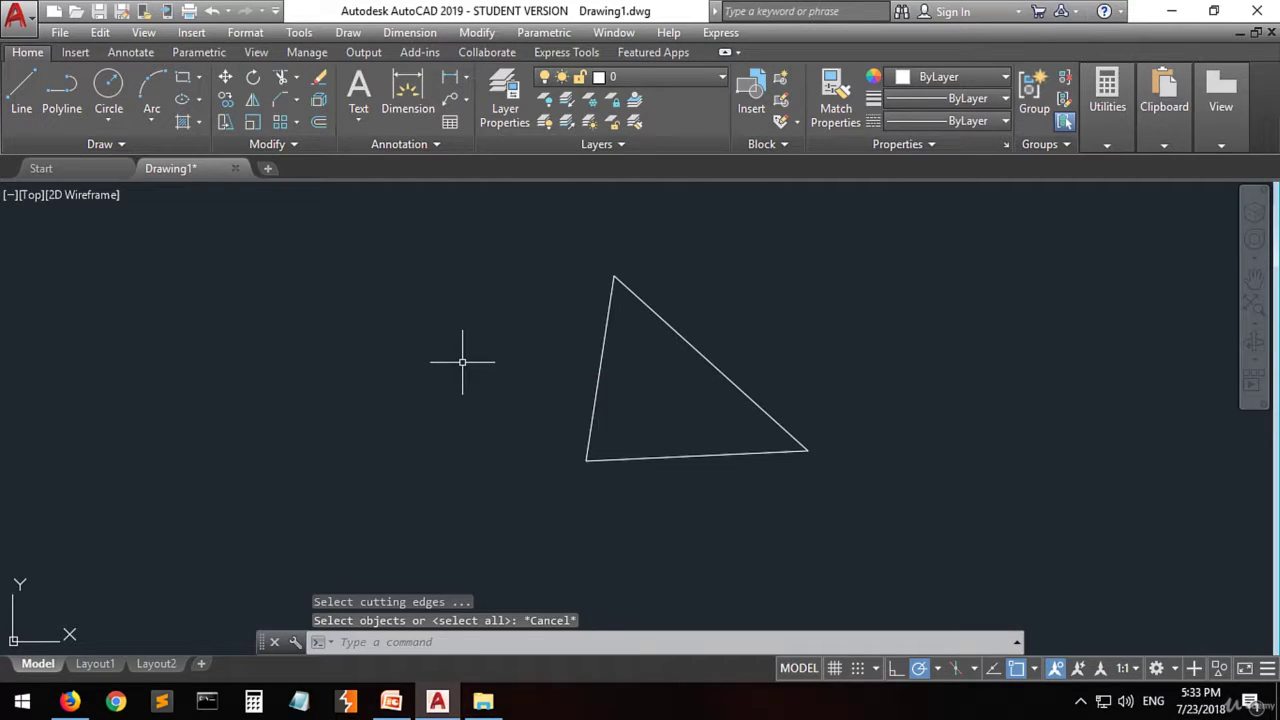
Fillet the triangle's left edge and base with radius 10, rounding the bottom-left corner.
click(296, 102)
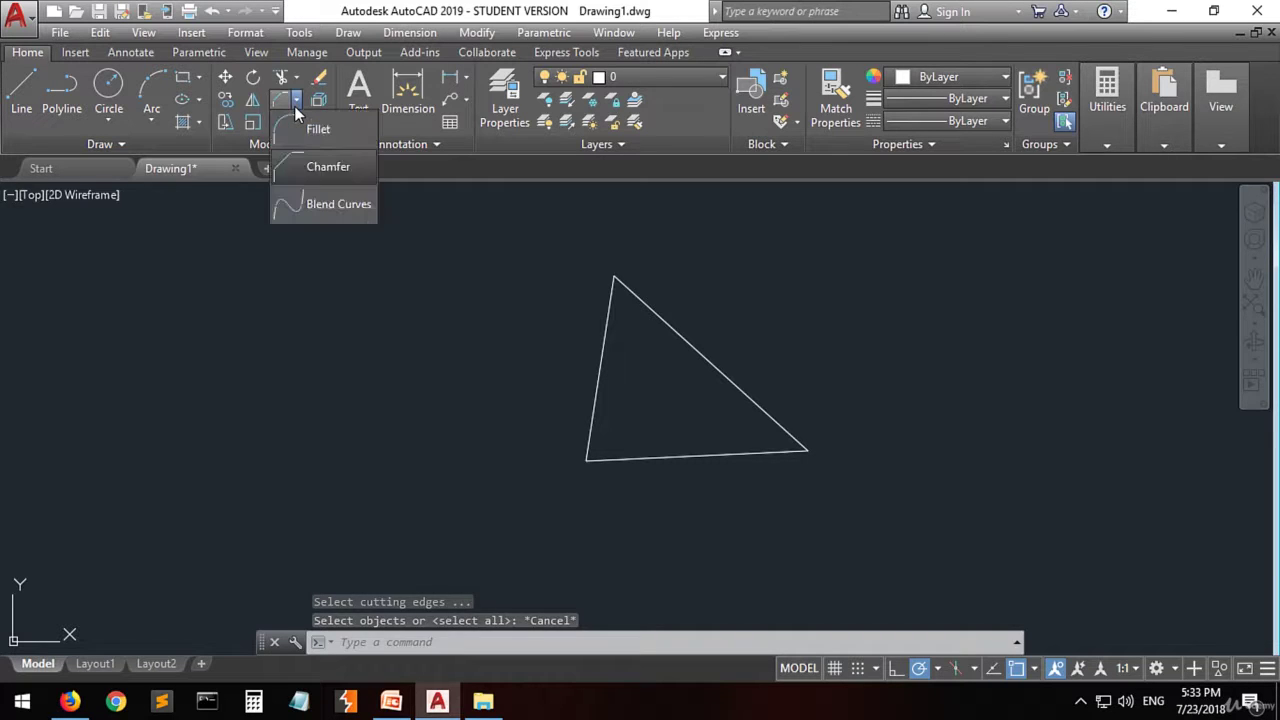
click(294, 136)
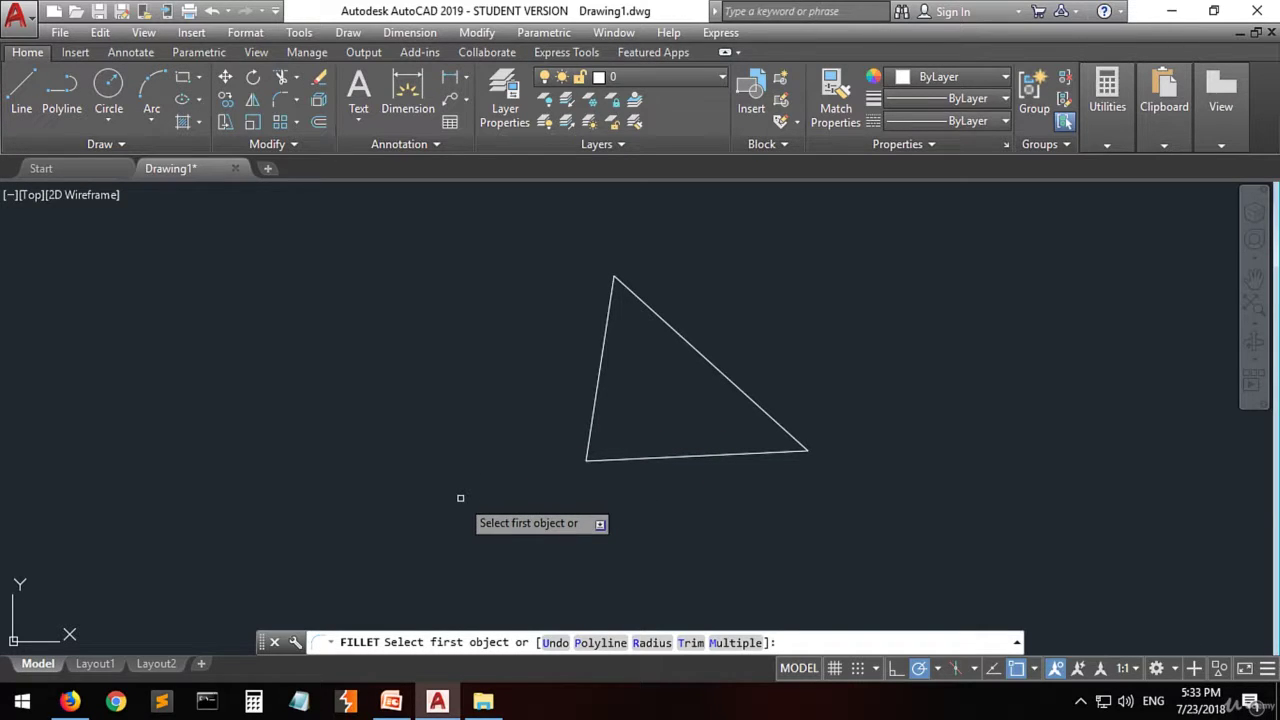
text(r)
key(Return)
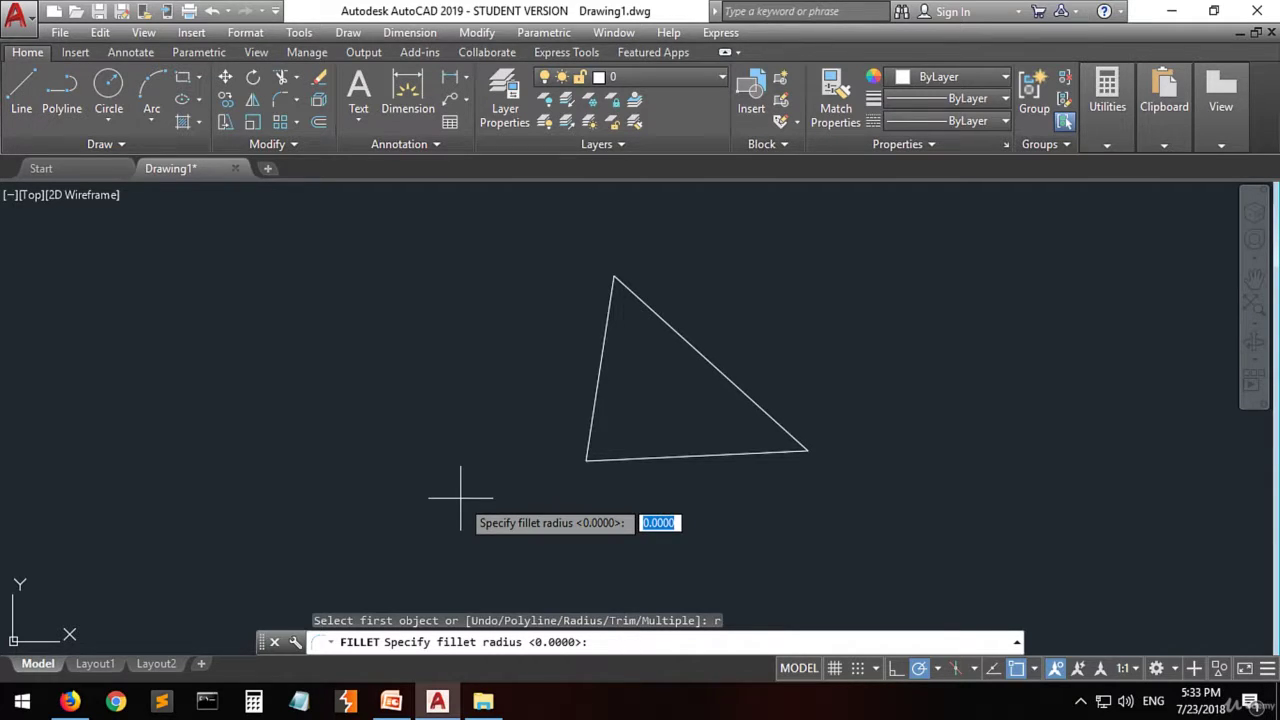
text(10)
key(Return)
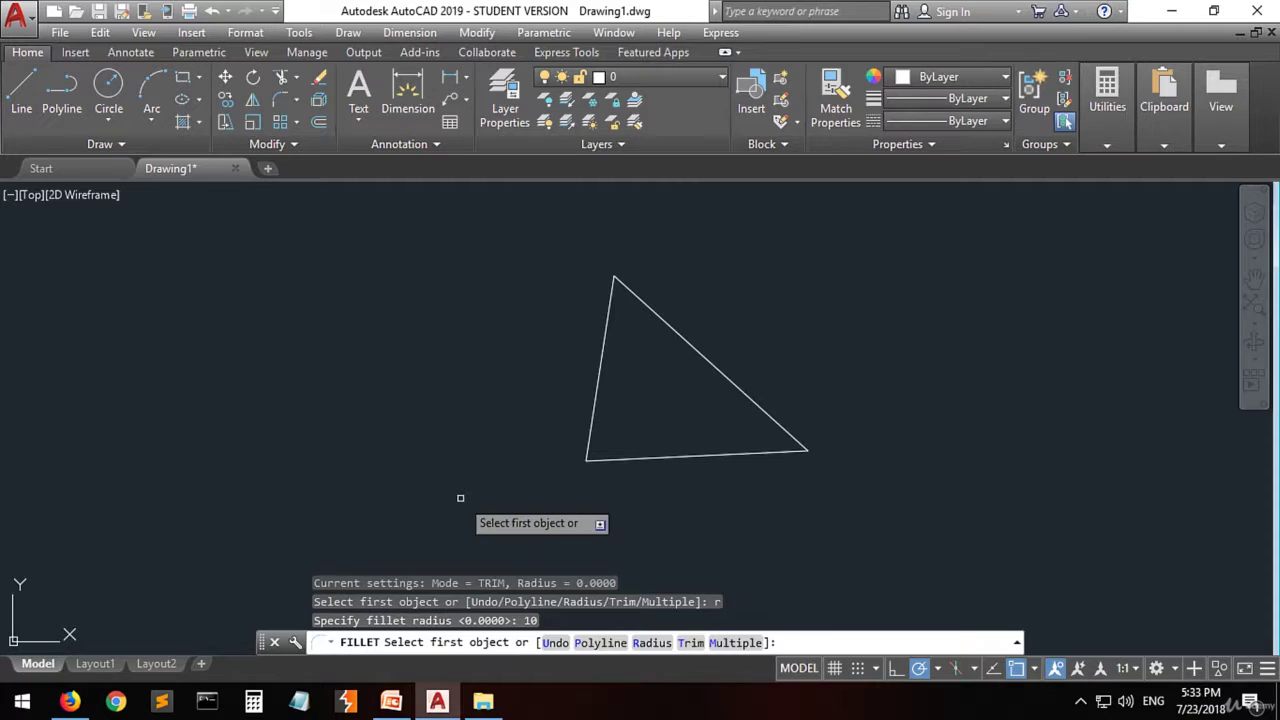
click(590, 428)
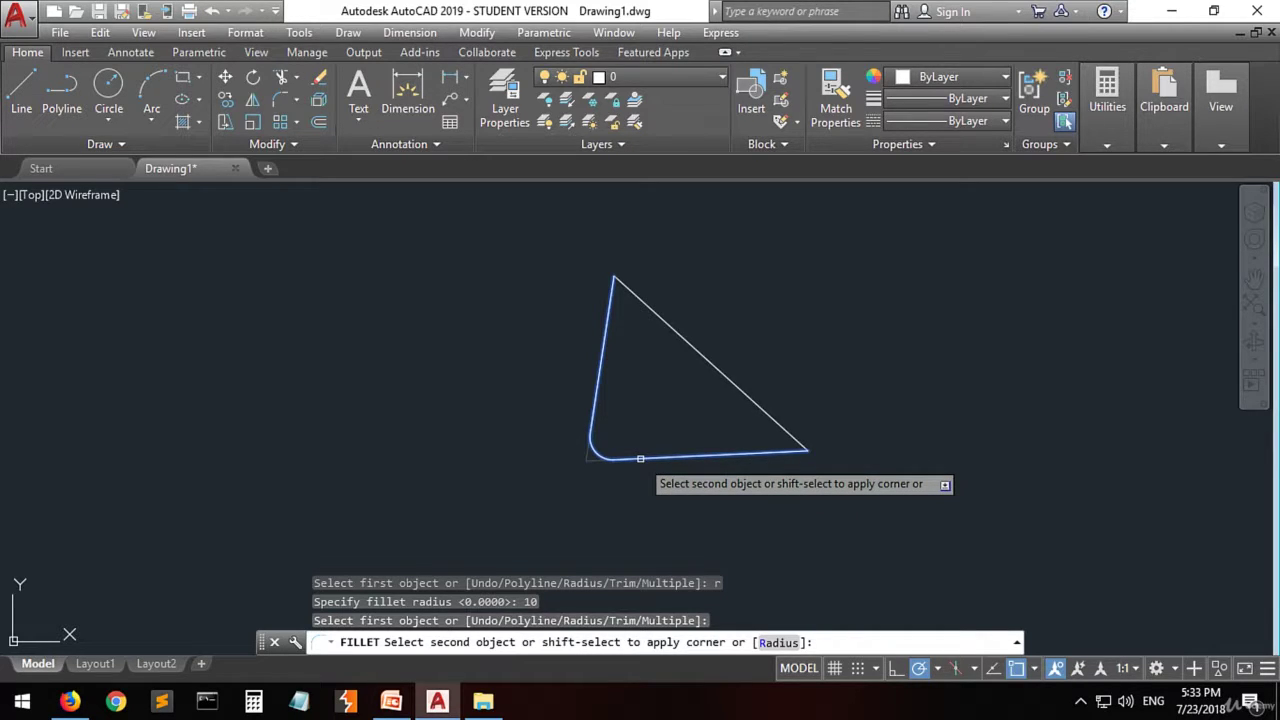
click(640, 458)
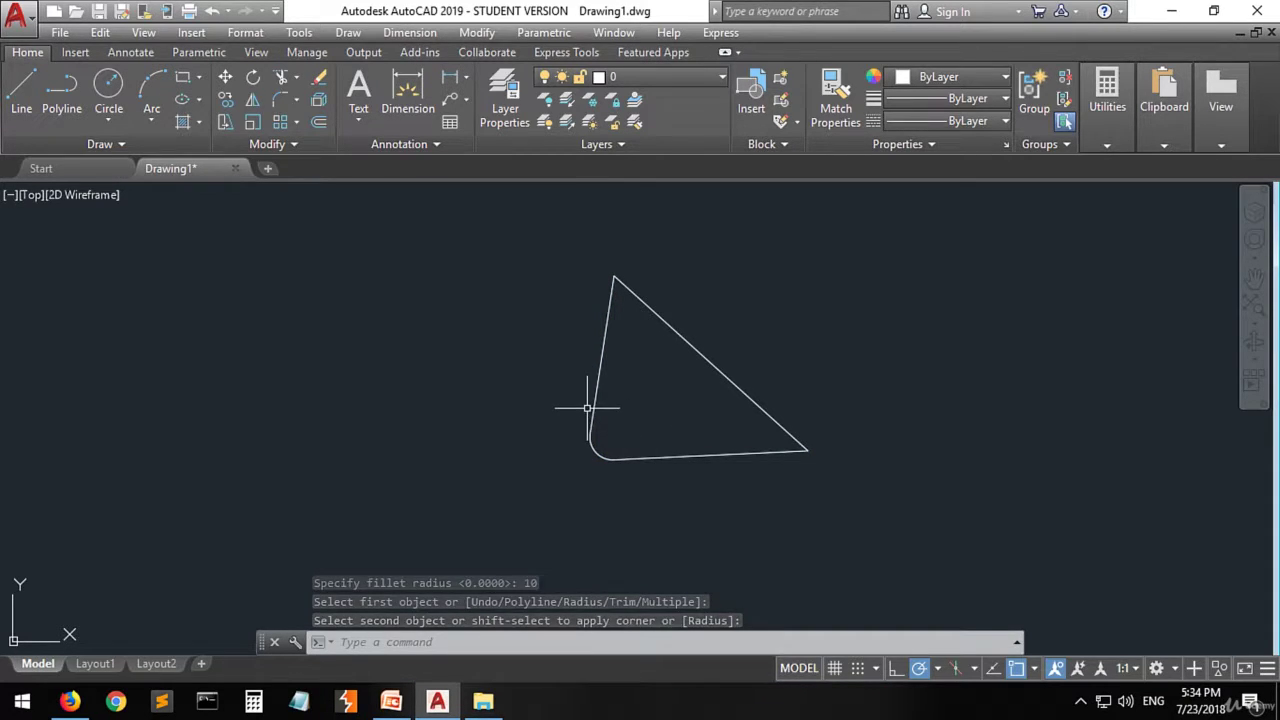
Fillet the hypotenuse and base with radius 20 at the bottom-right corner.
click(279, 104)
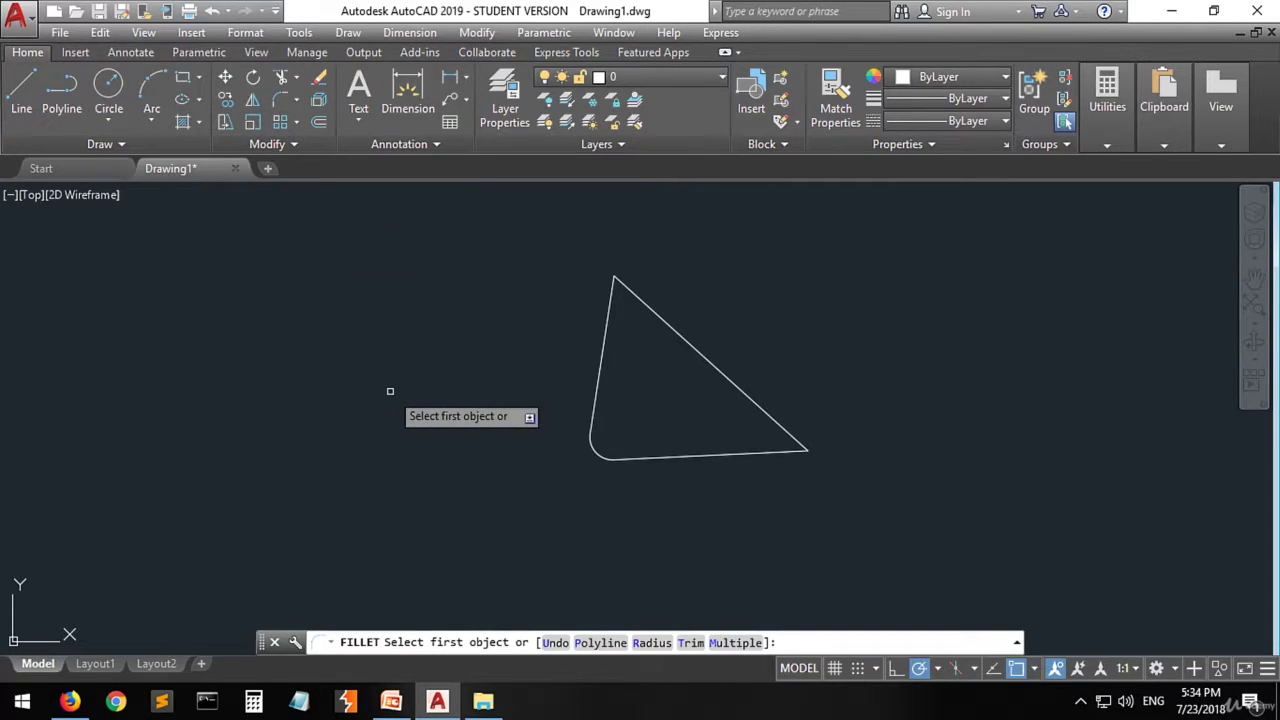
text(r)
key(Return)
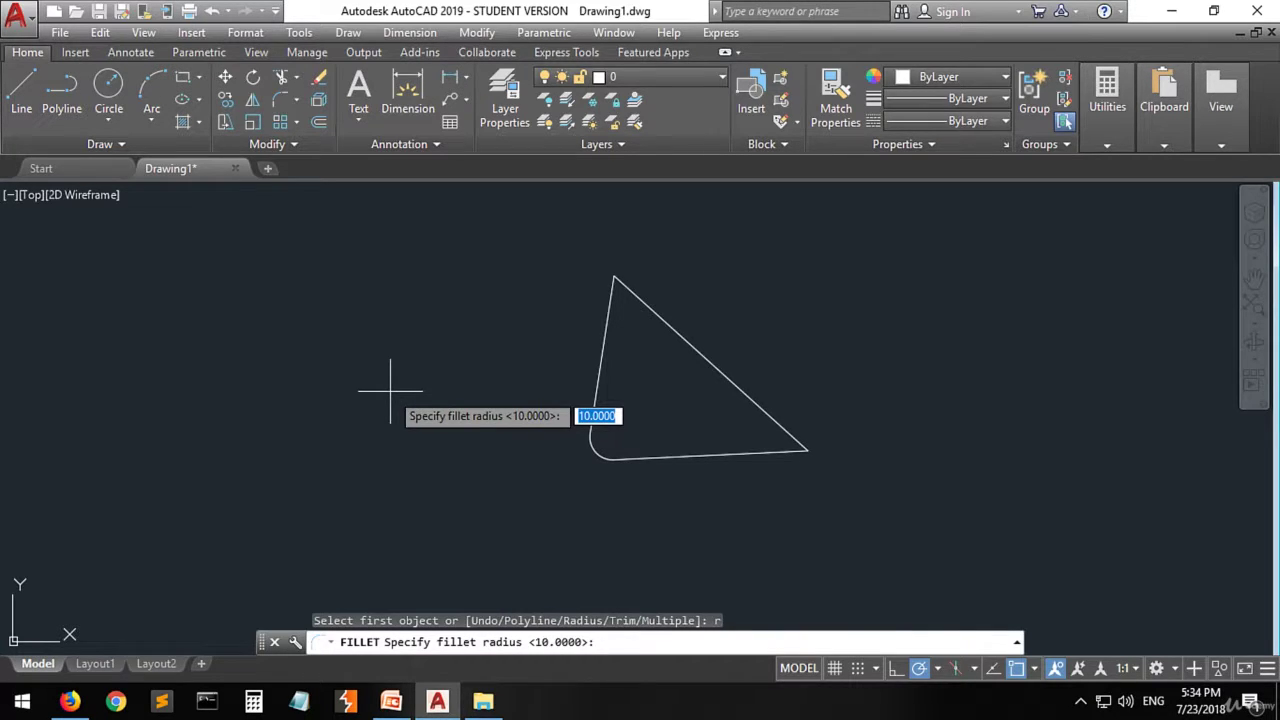
text(20)
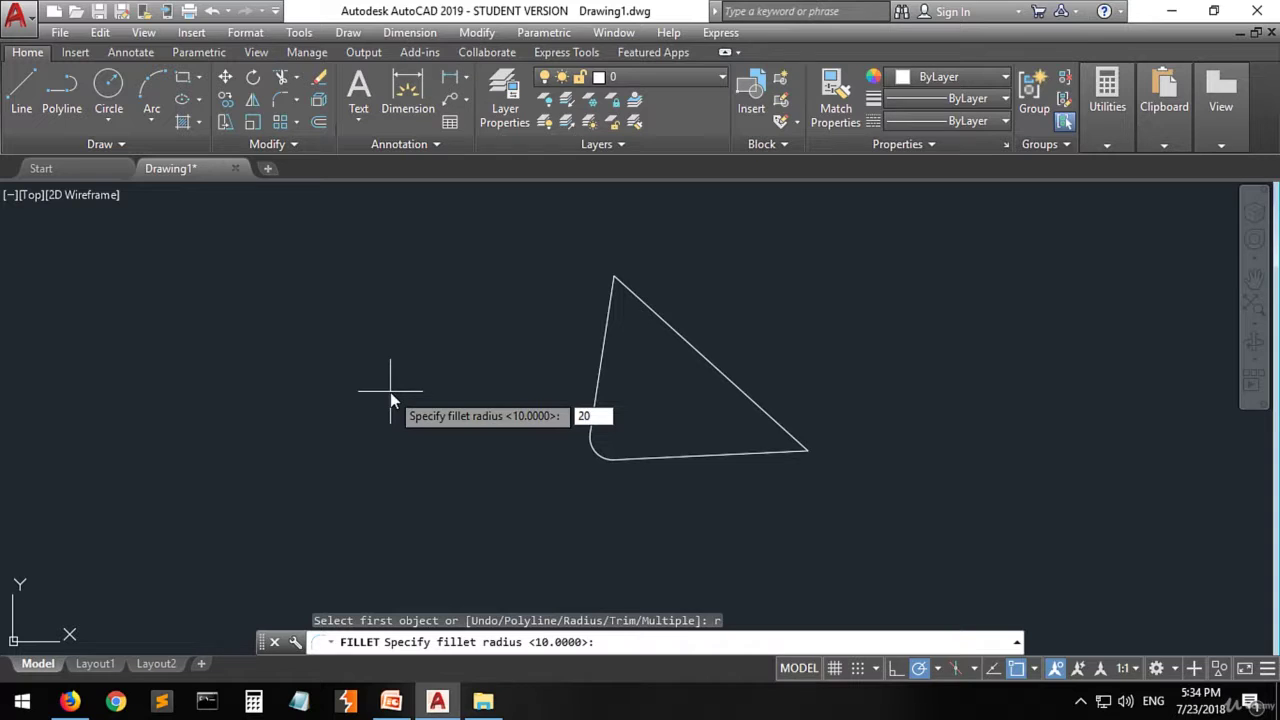
key(Return)
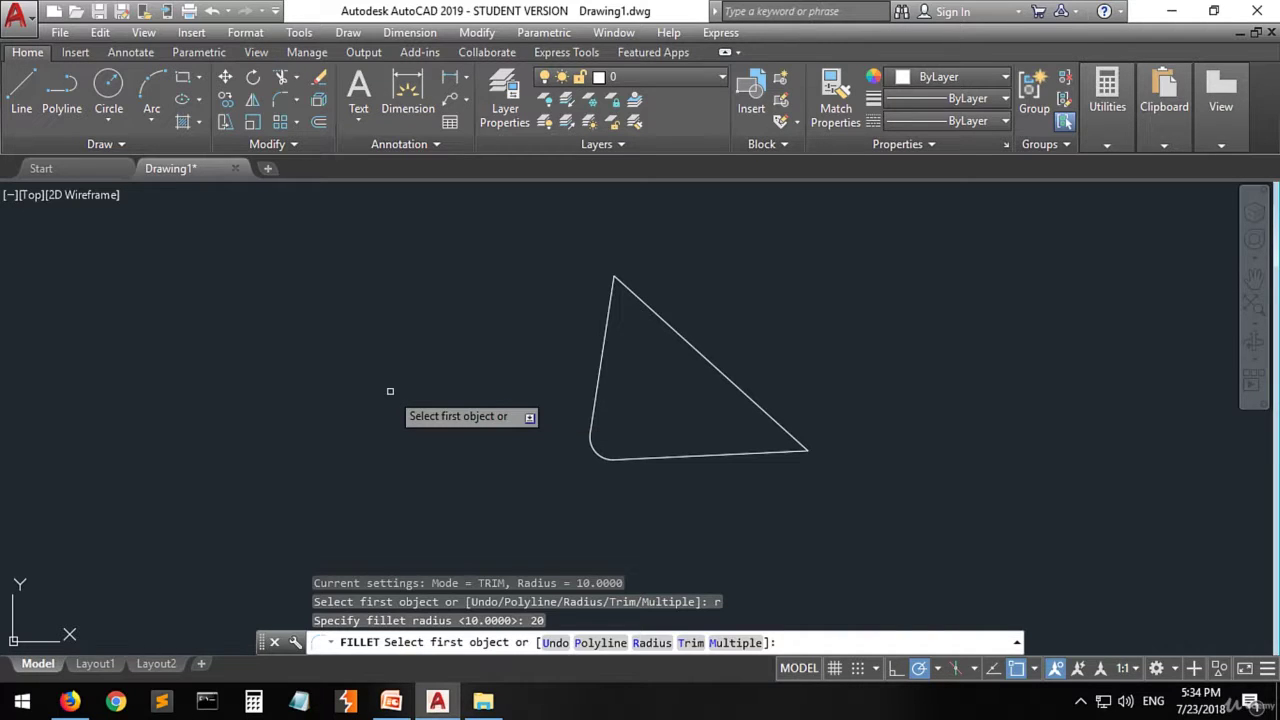
click(755, 402)
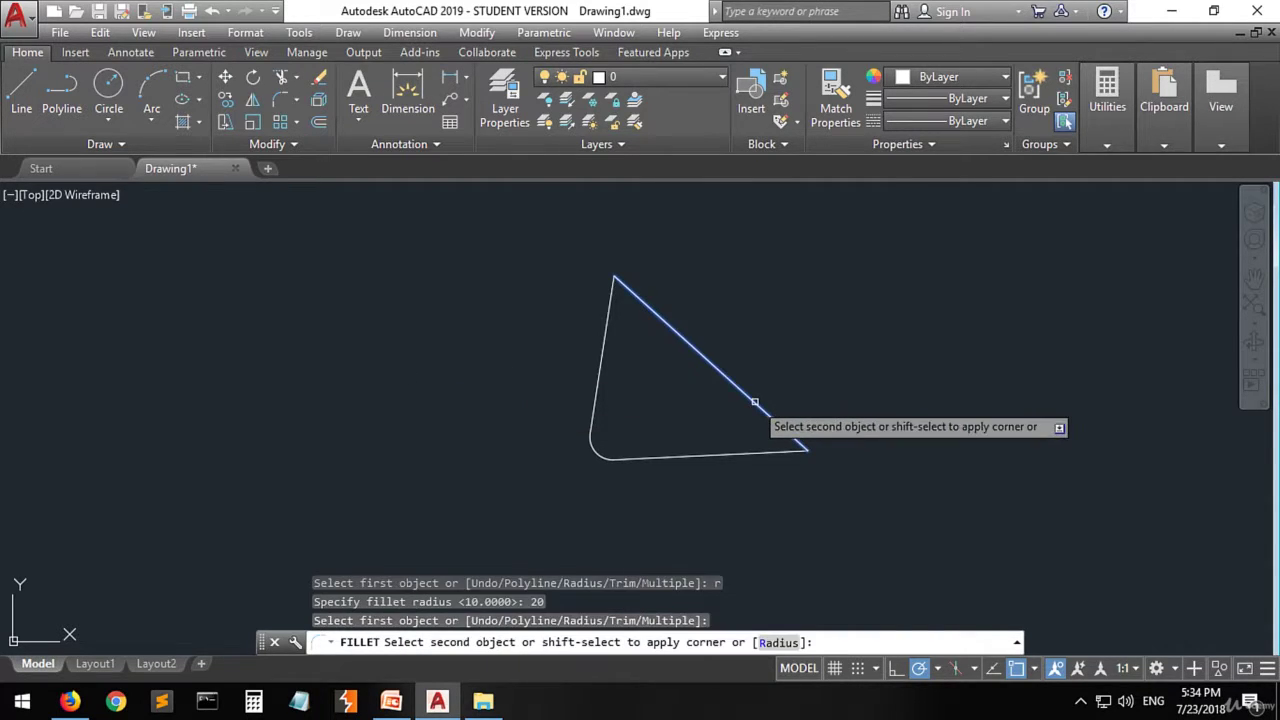
click(713, 455)
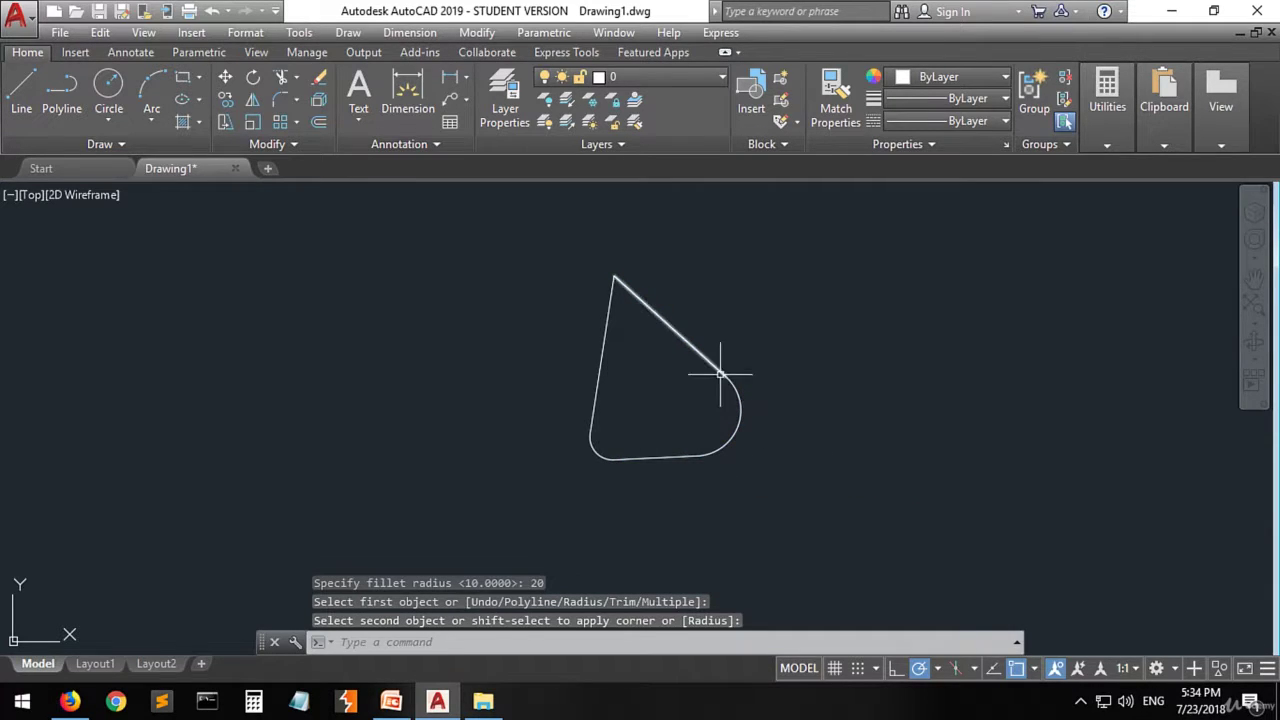
Fillet the left edge and hypotenuse with radius 5 to round the top corner.
click(281, 101)
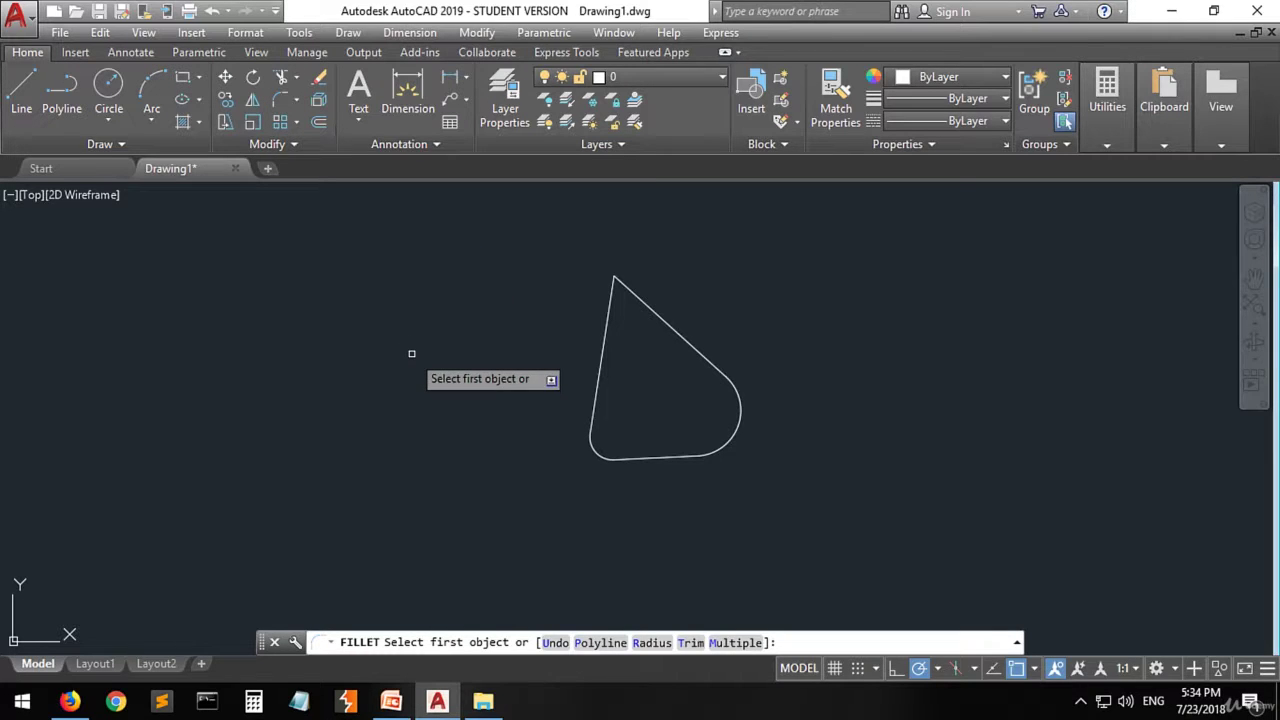
text(r)
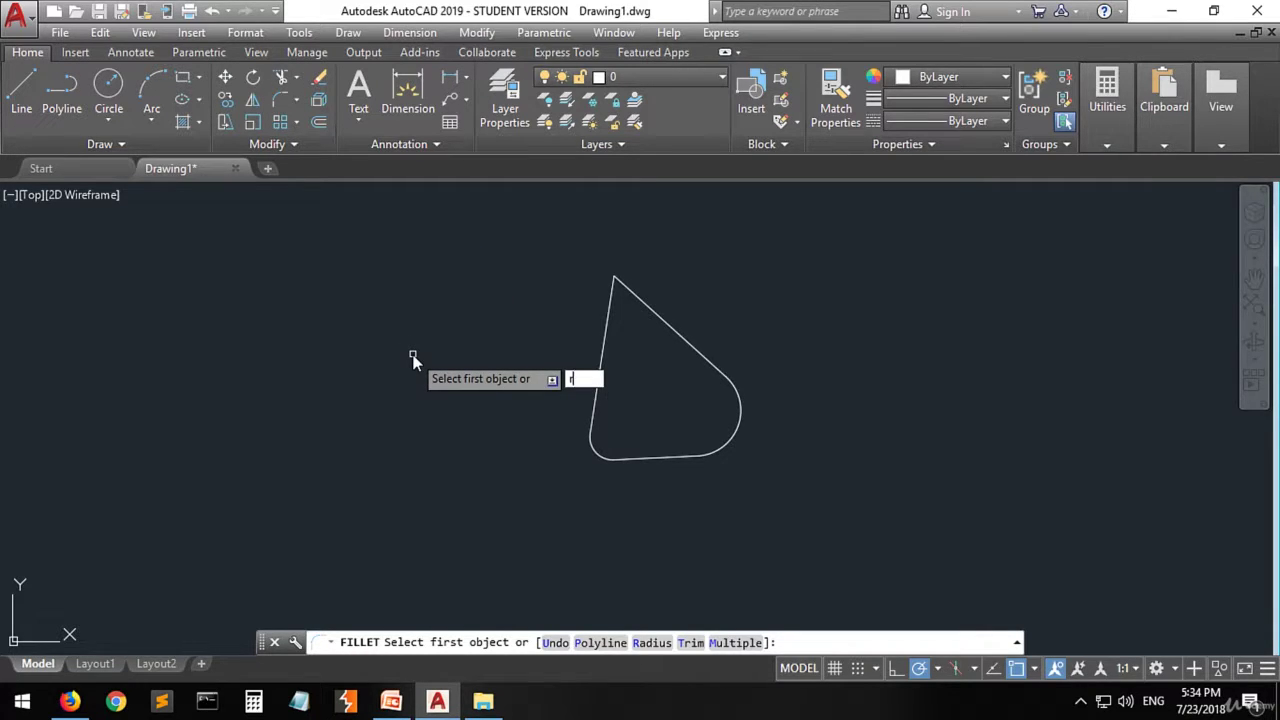
key(Return)
text(5)
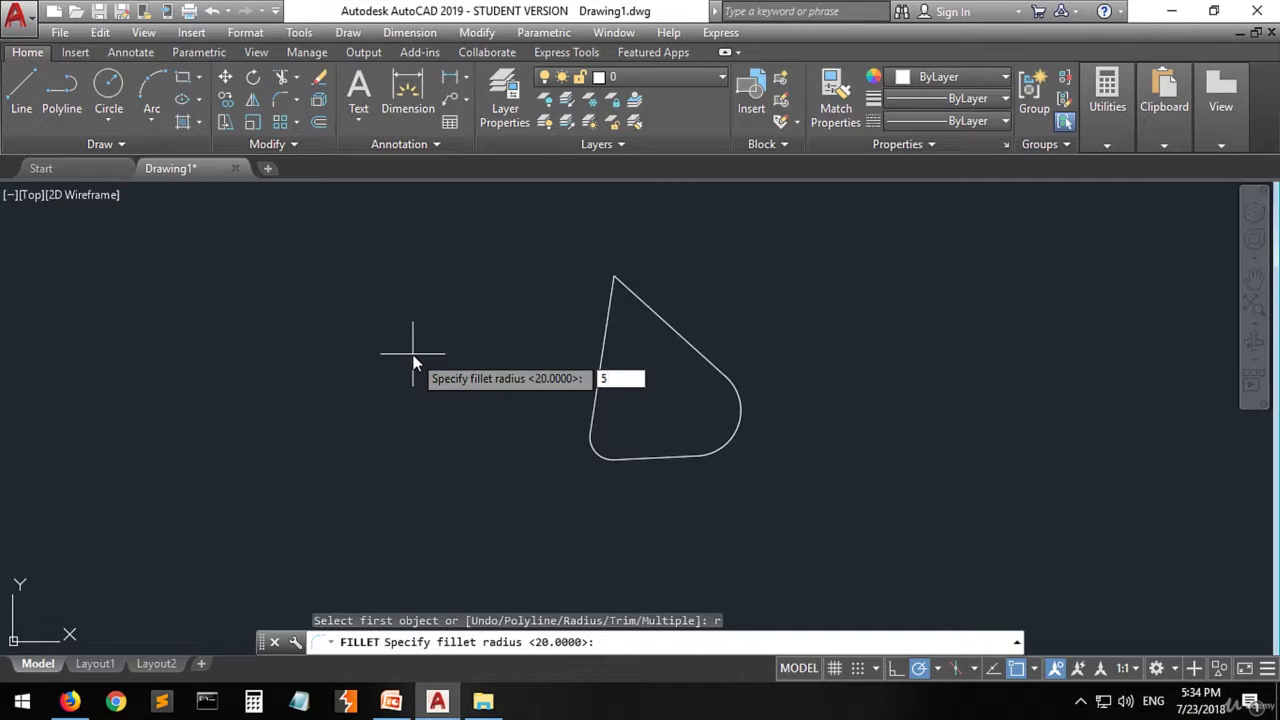
key(Return)
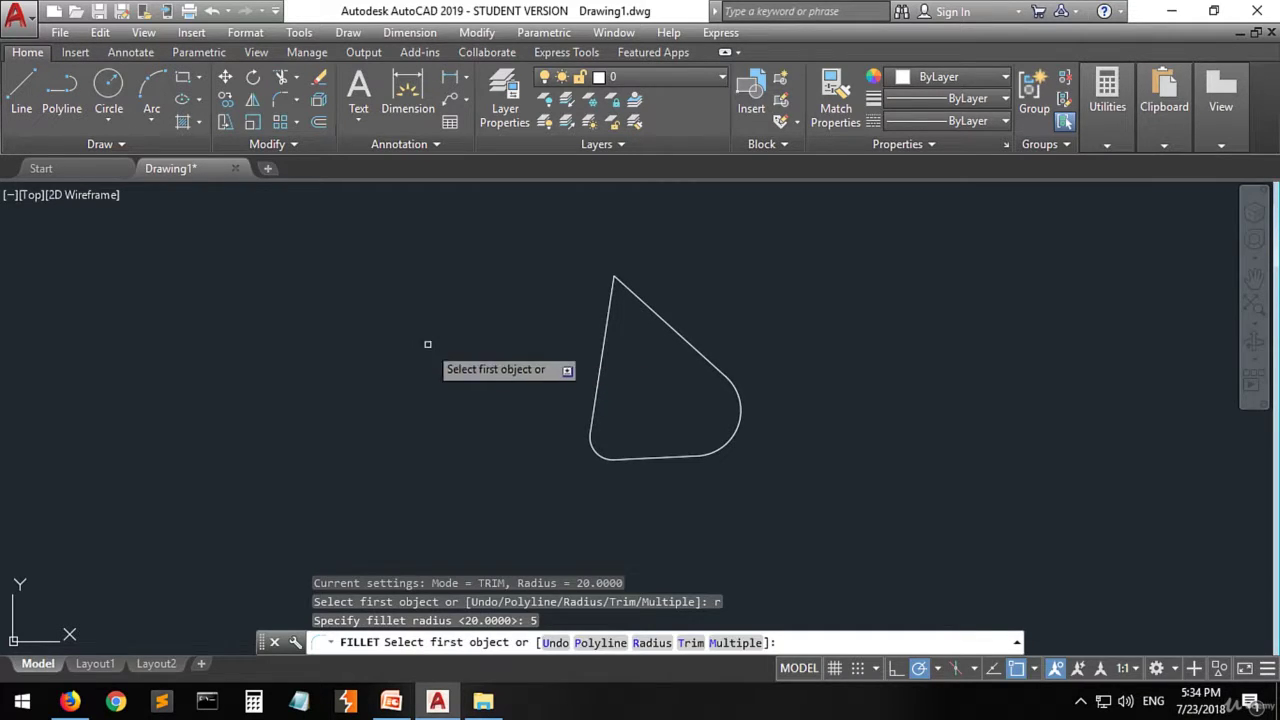
click(607, 321)
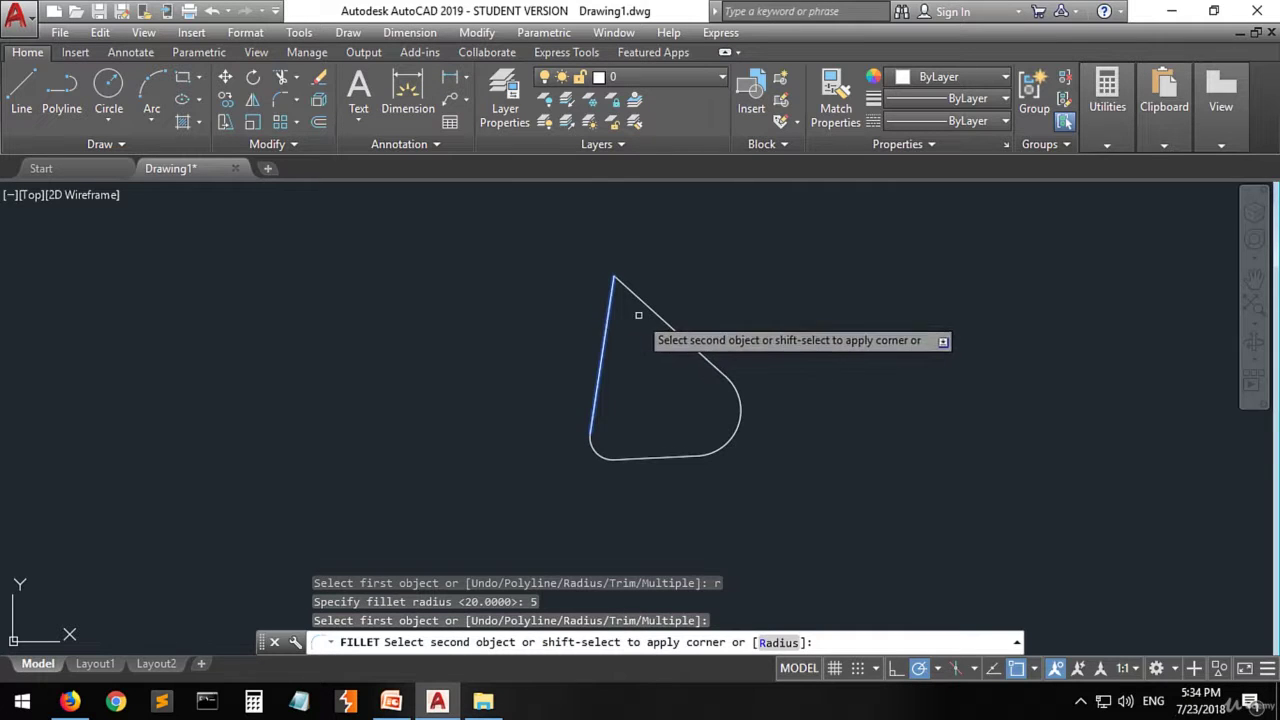
click(651, 312)
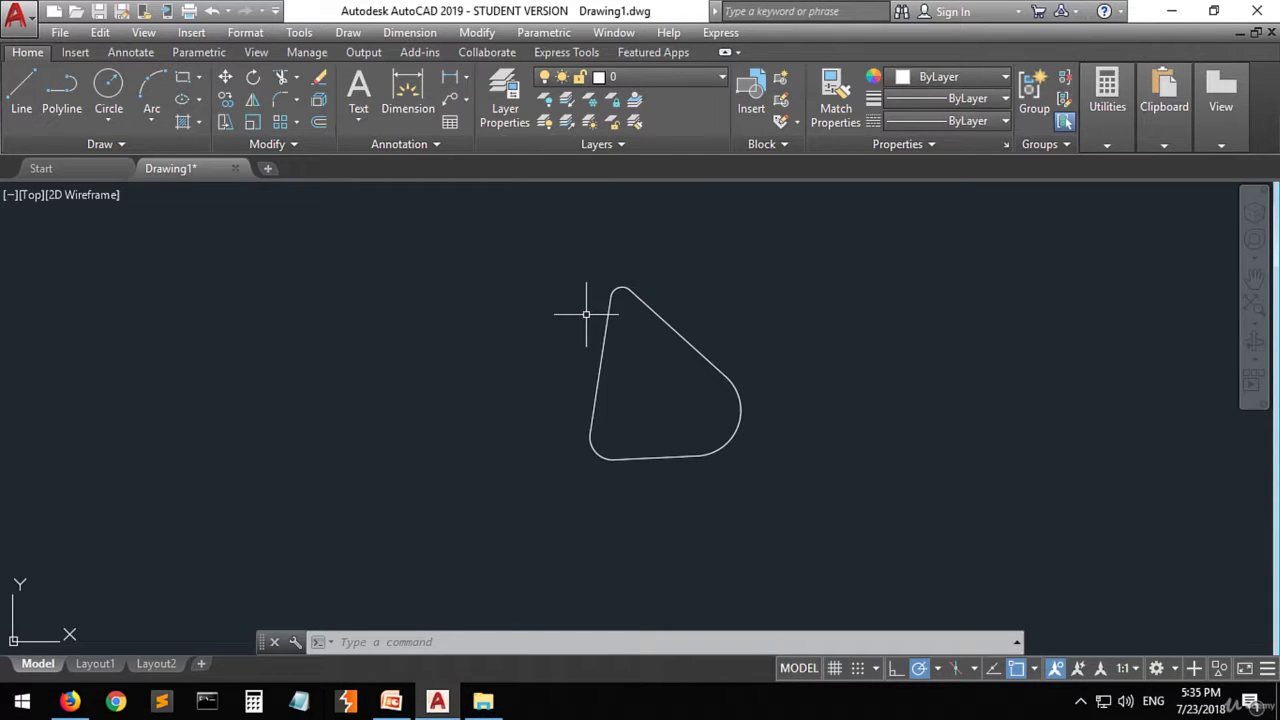
Start the Chamfer command from the Modify panel's fillet dropdown.
click(295, 105)
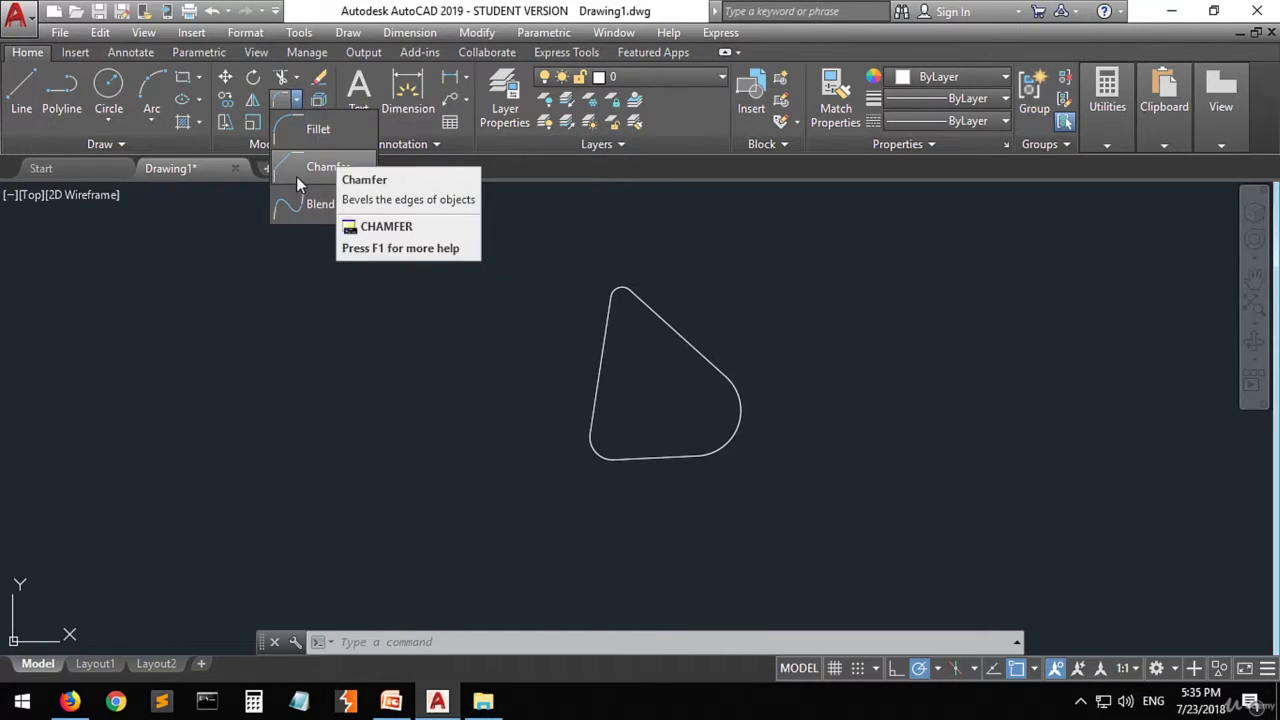
click(297, 172)
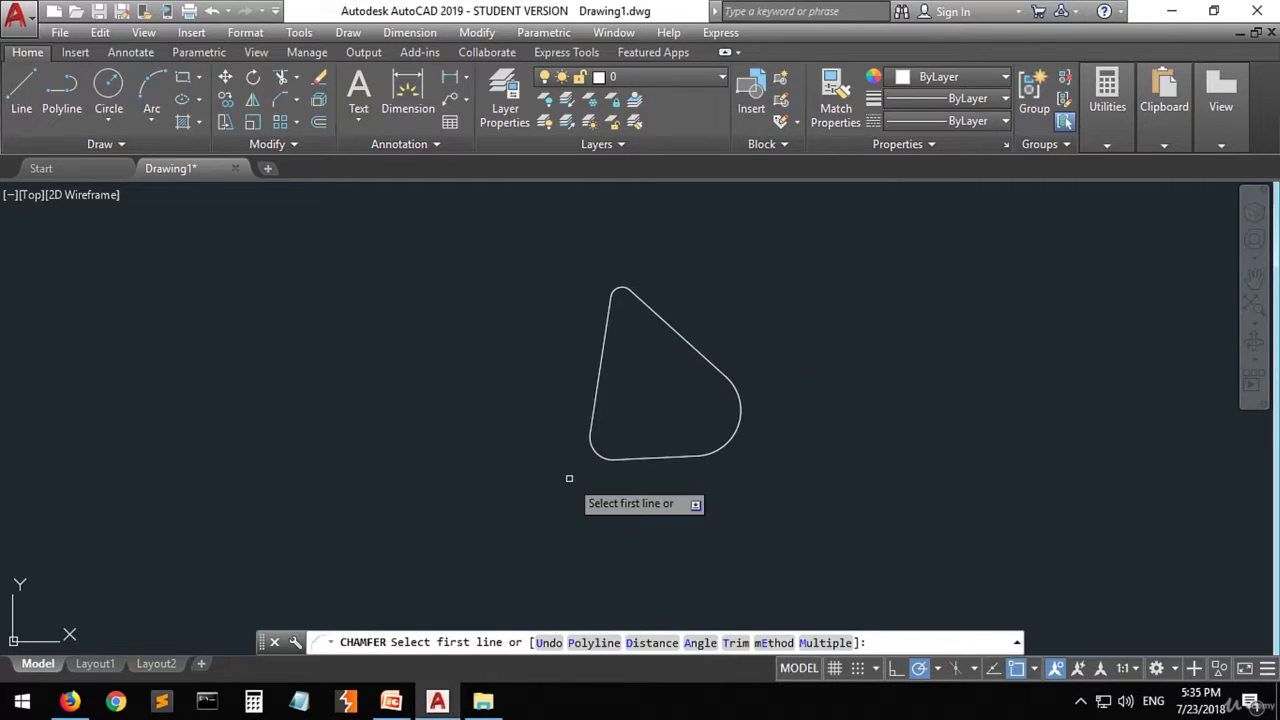
Draw a closed triangle from lines: top vertex, bottom-left, bottom-right, back to the top.
click(21, 92)
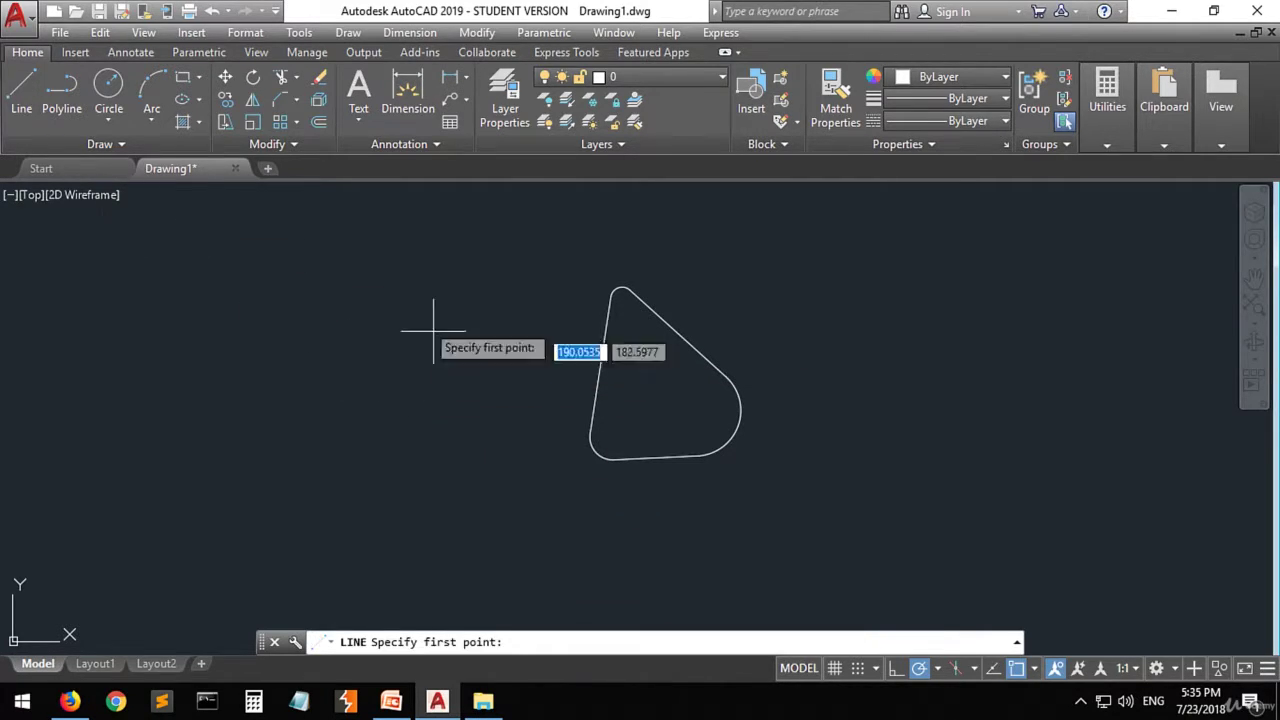
click(365, 297)
click(291, 453)
click(528, 453)
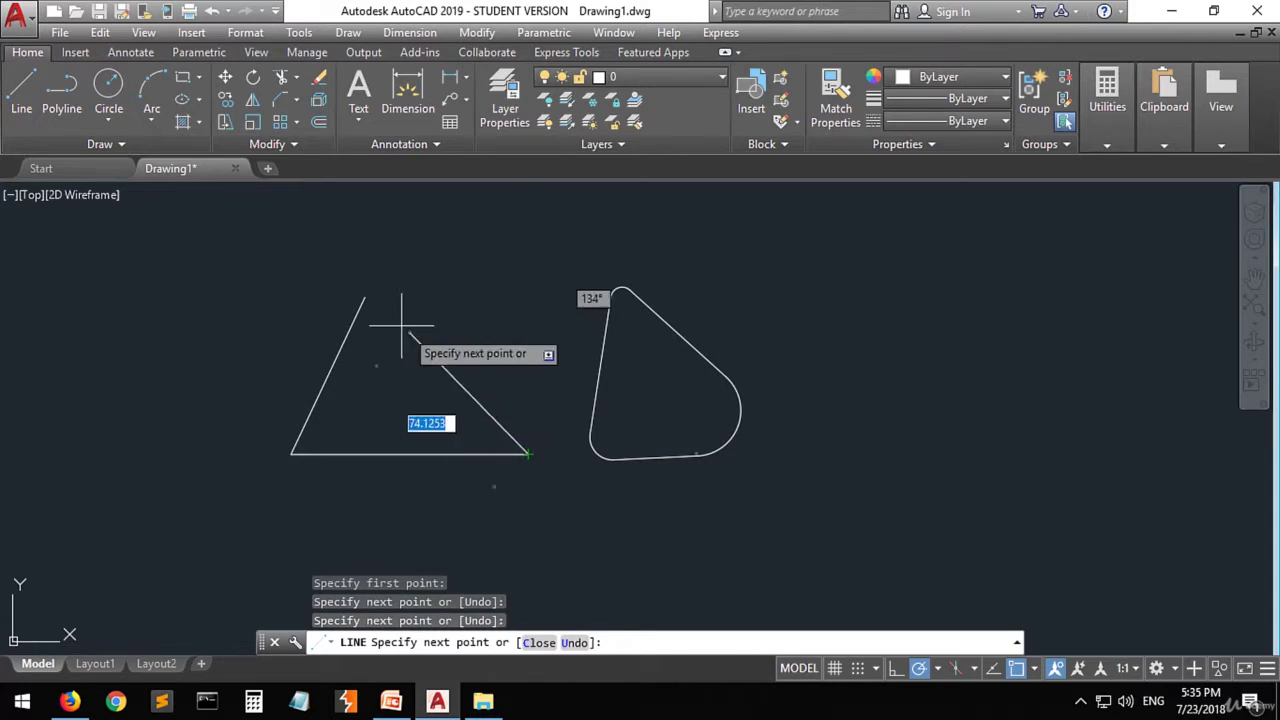
click(365, 297)
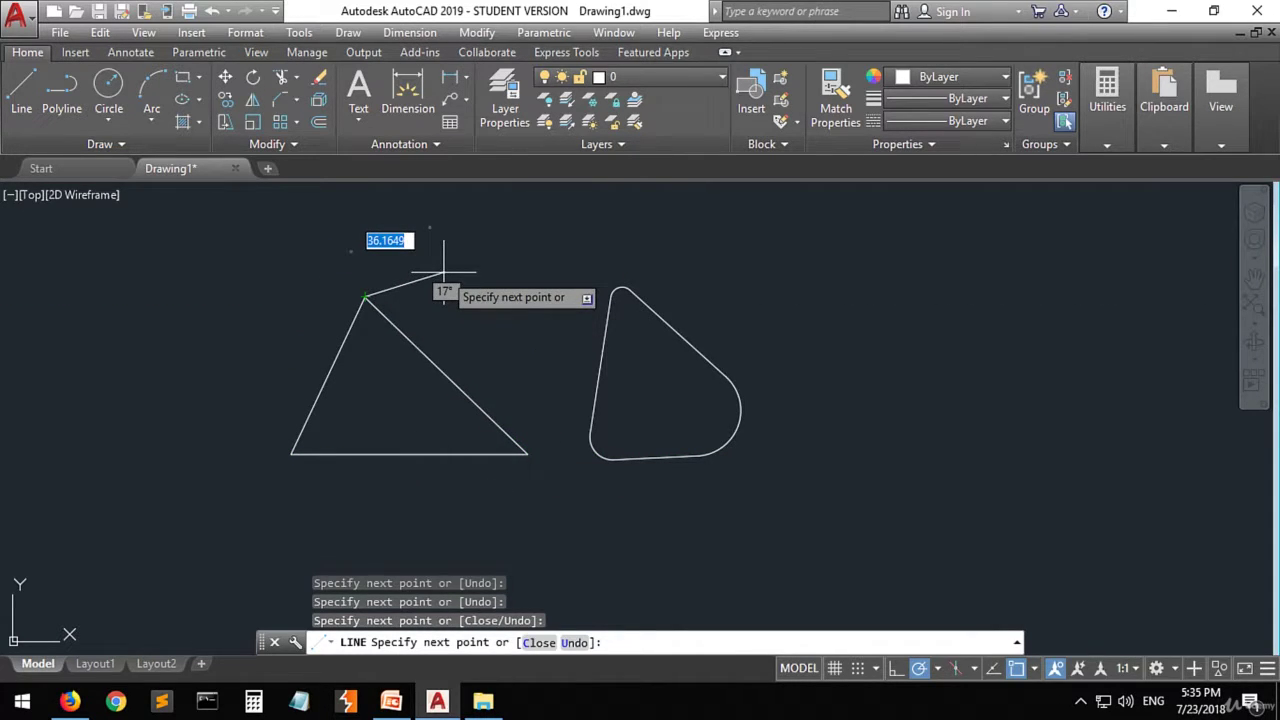
key(Return)
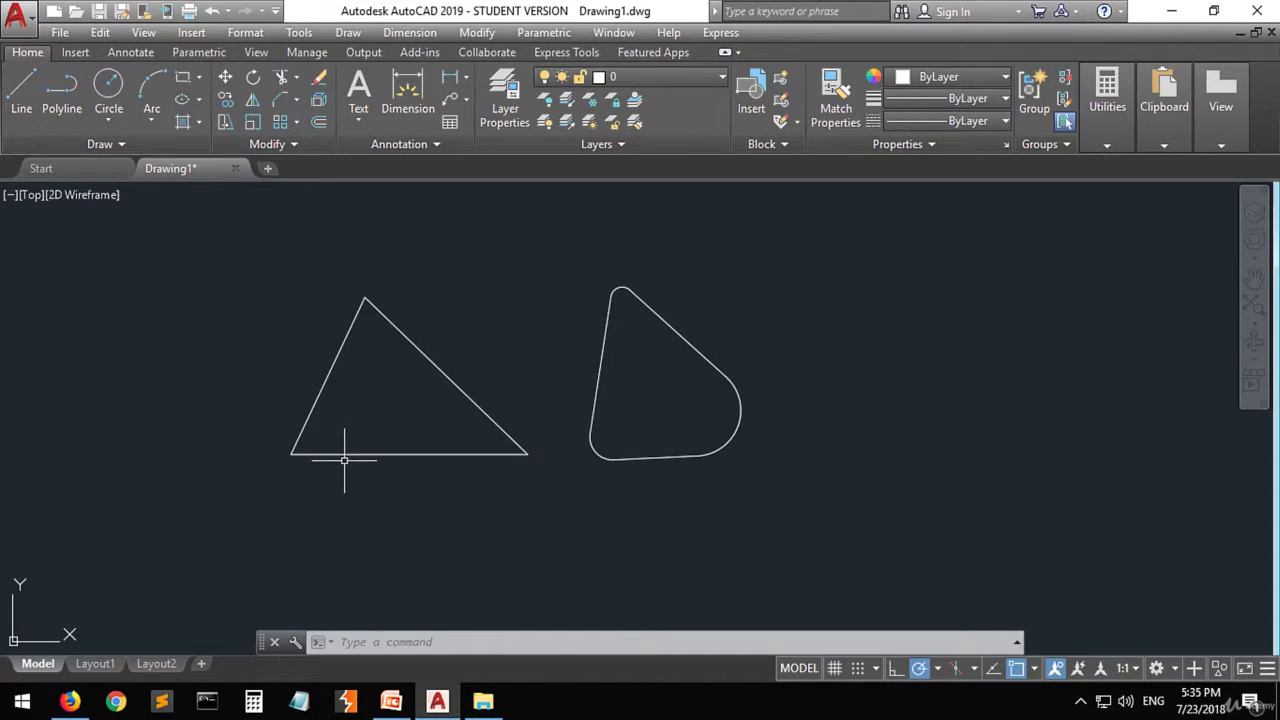
mouse_move(333, 453)
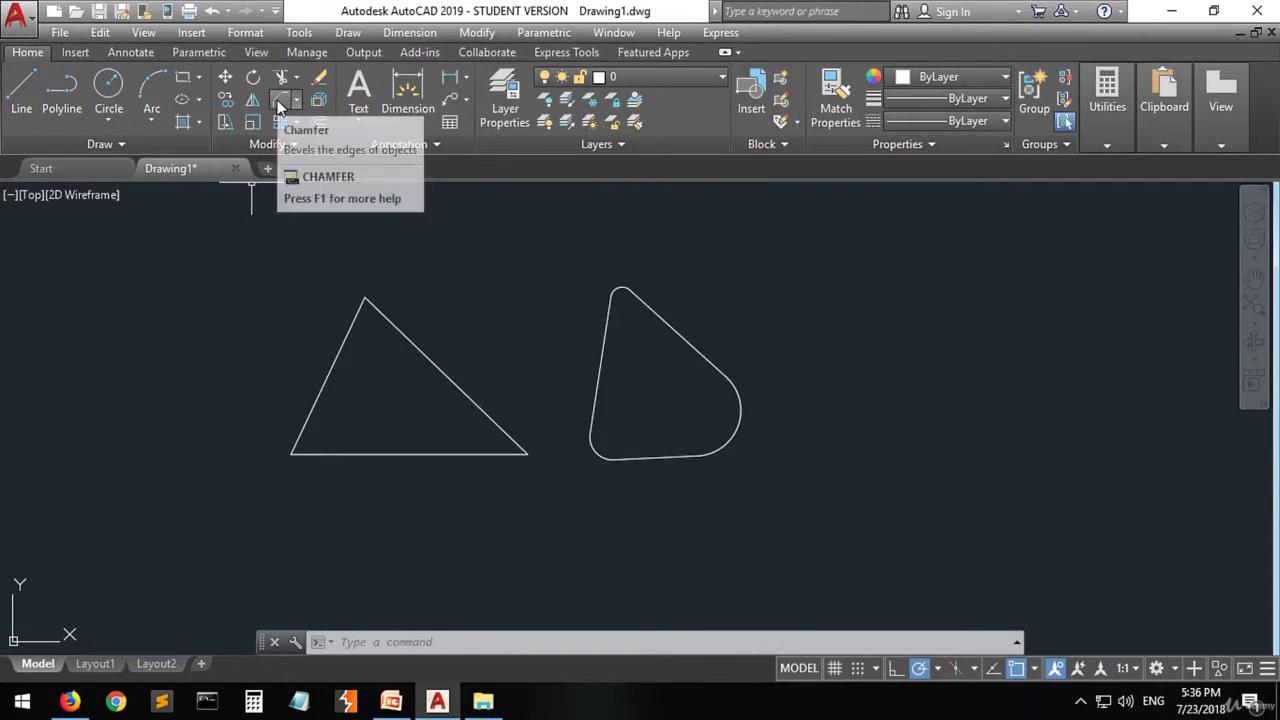
click(280, 104)
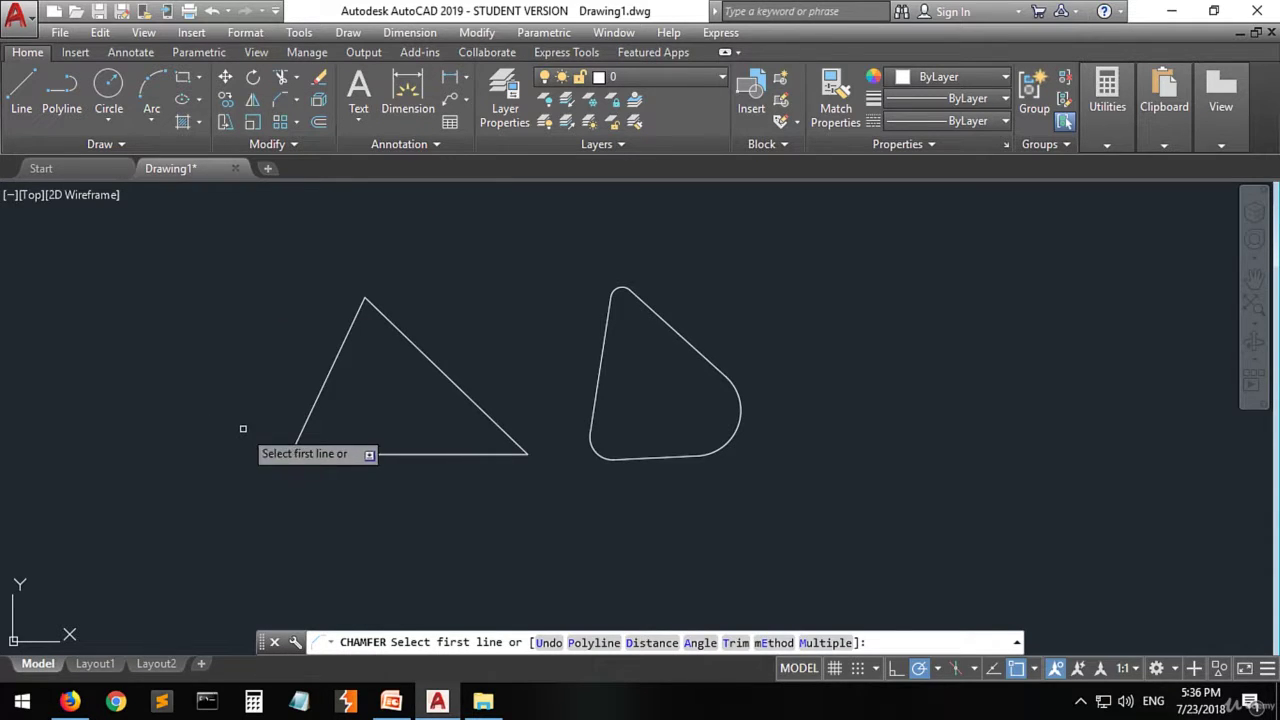
click(301, 432)
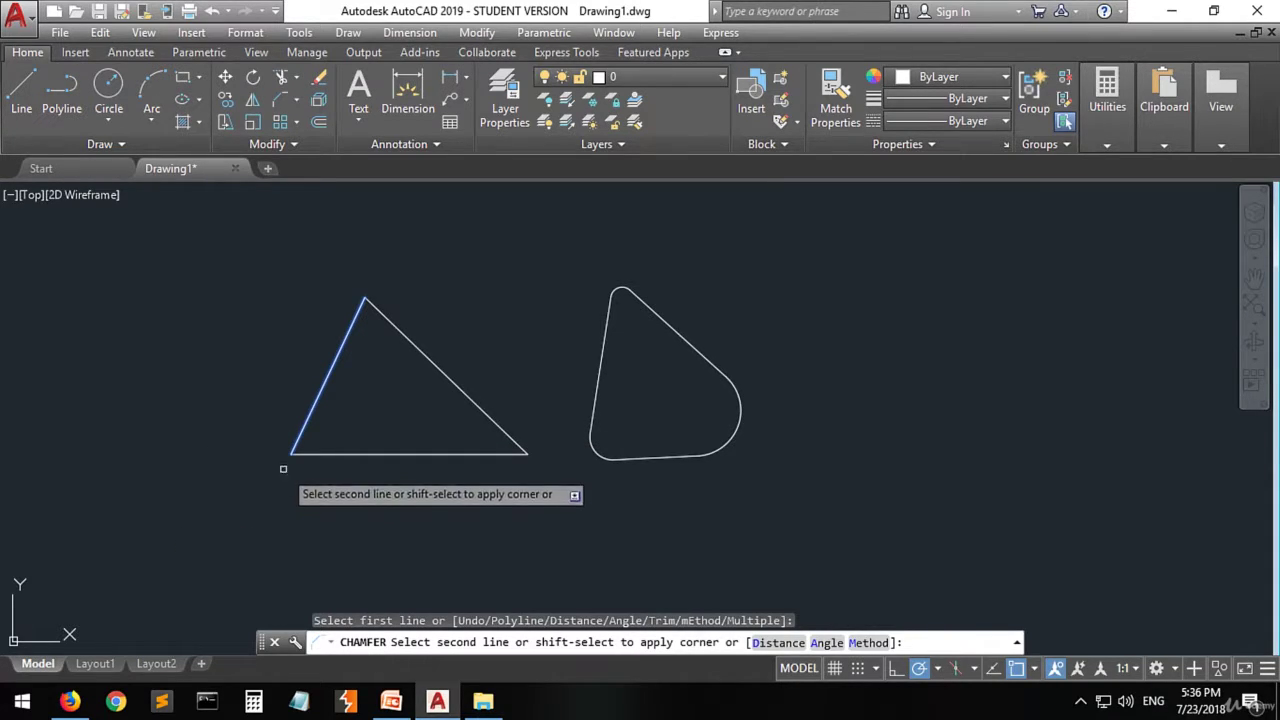
click(312, 454)
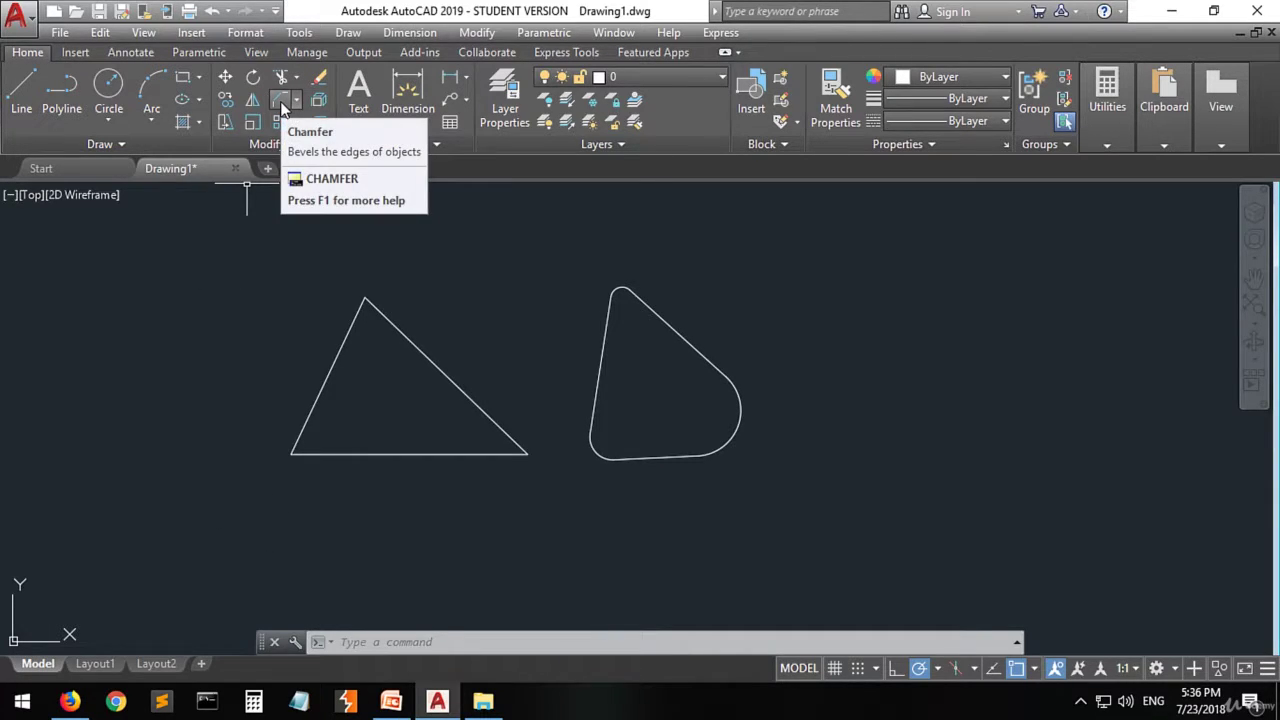
Chamfer the sharp triangle's bottom and left edges with distances 30 and 10.
click(280, 108)
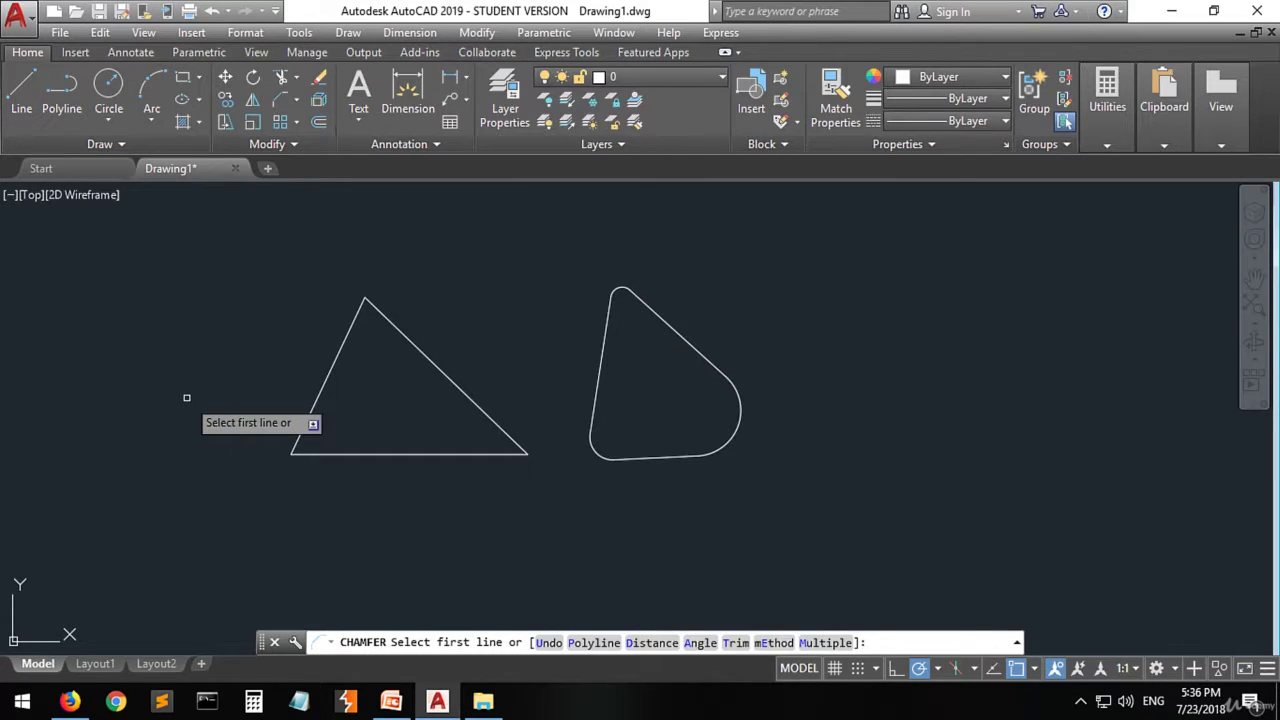
text(d)
key(Return)
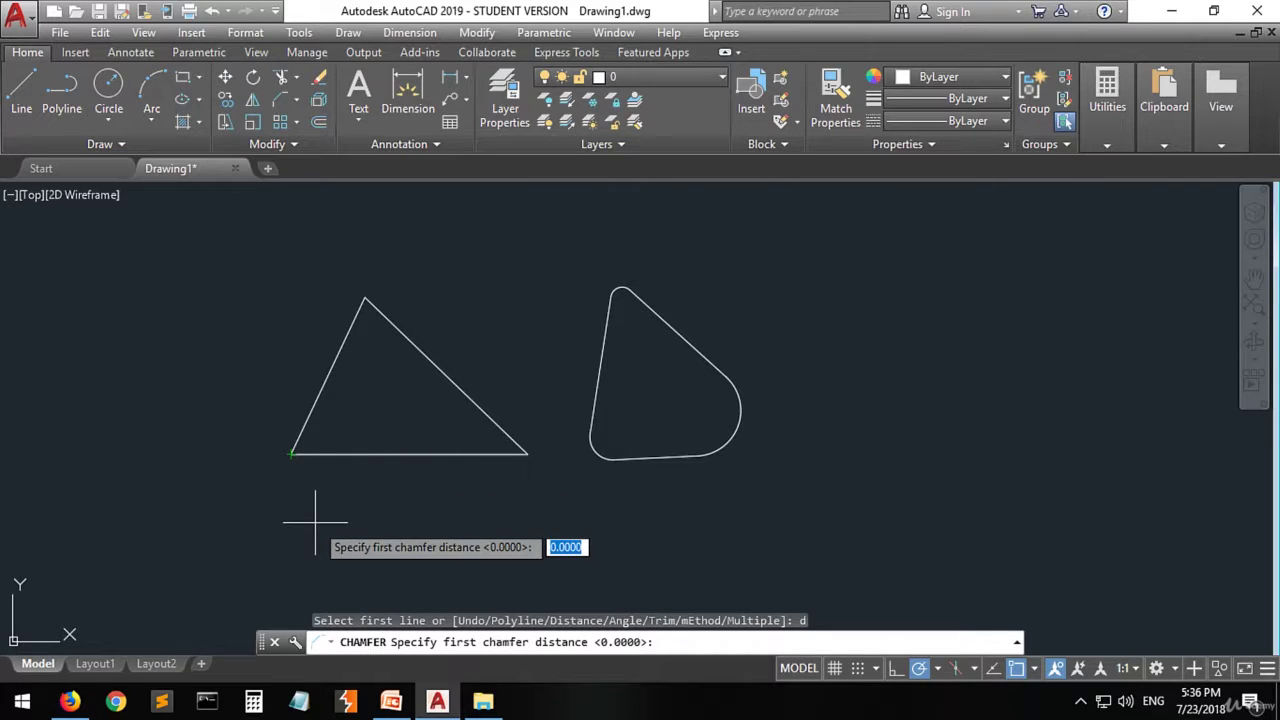
text(30)
key(Return)
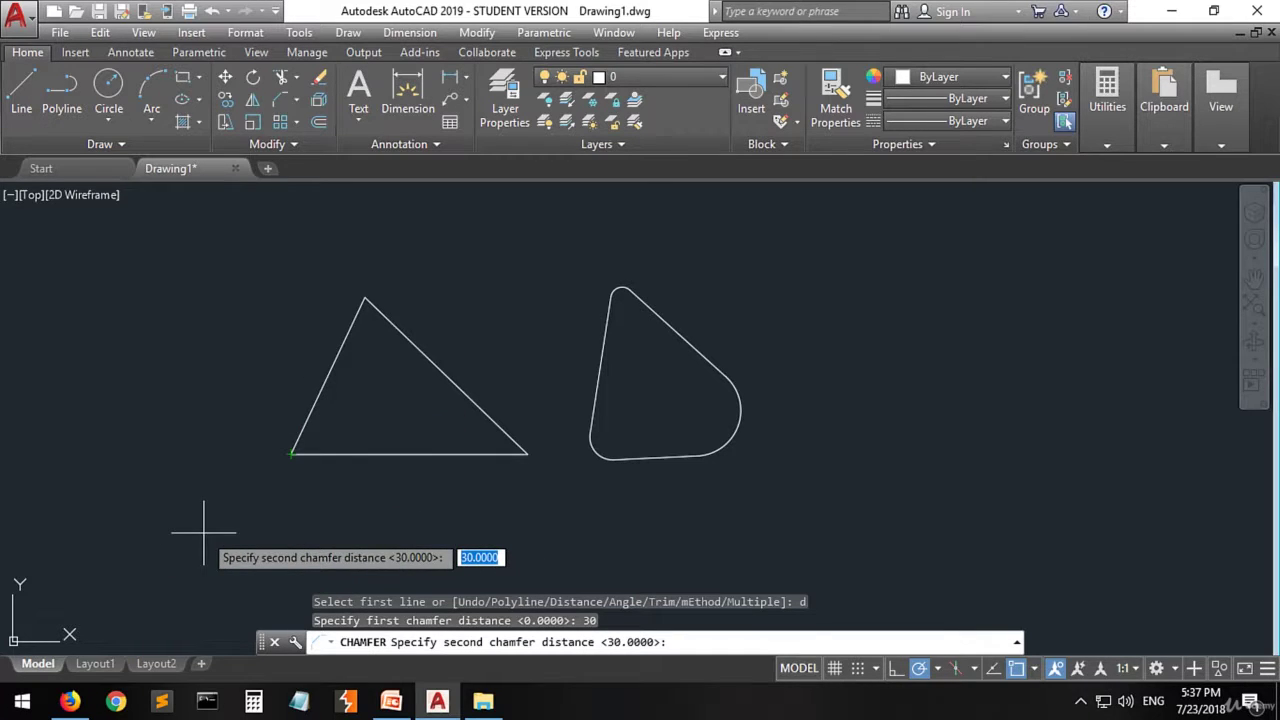
text(10)
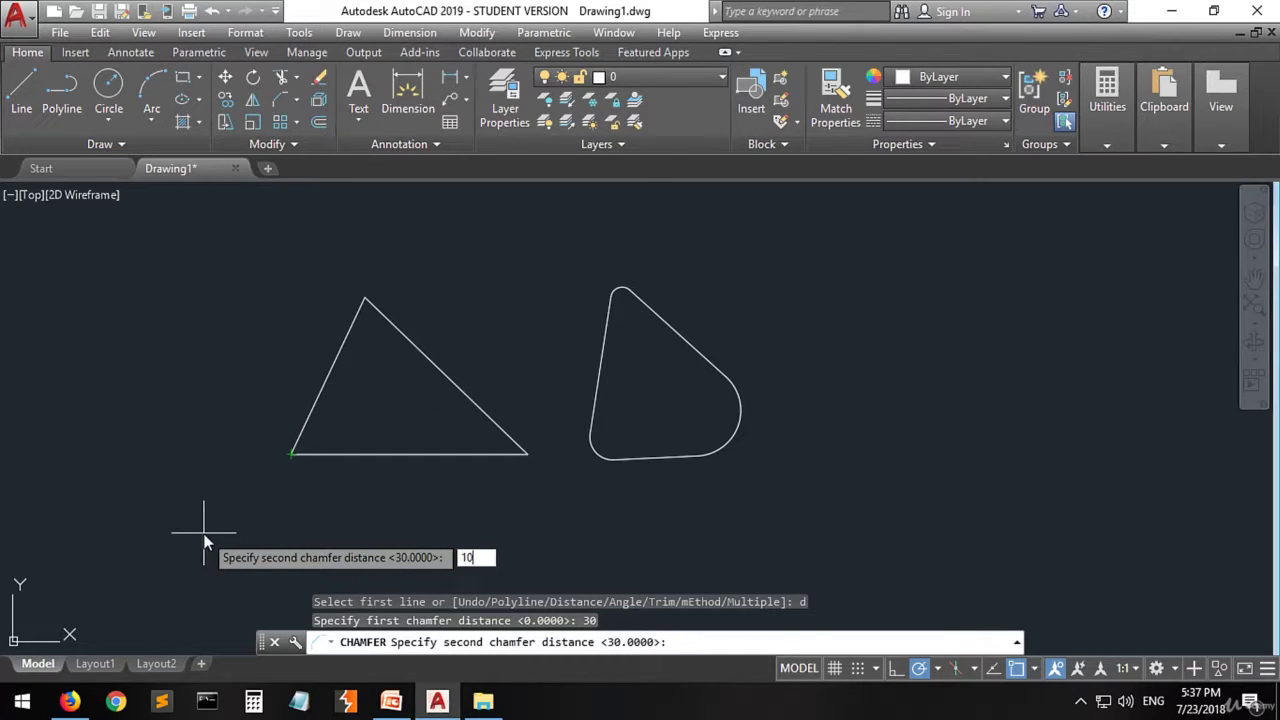
key(Return)
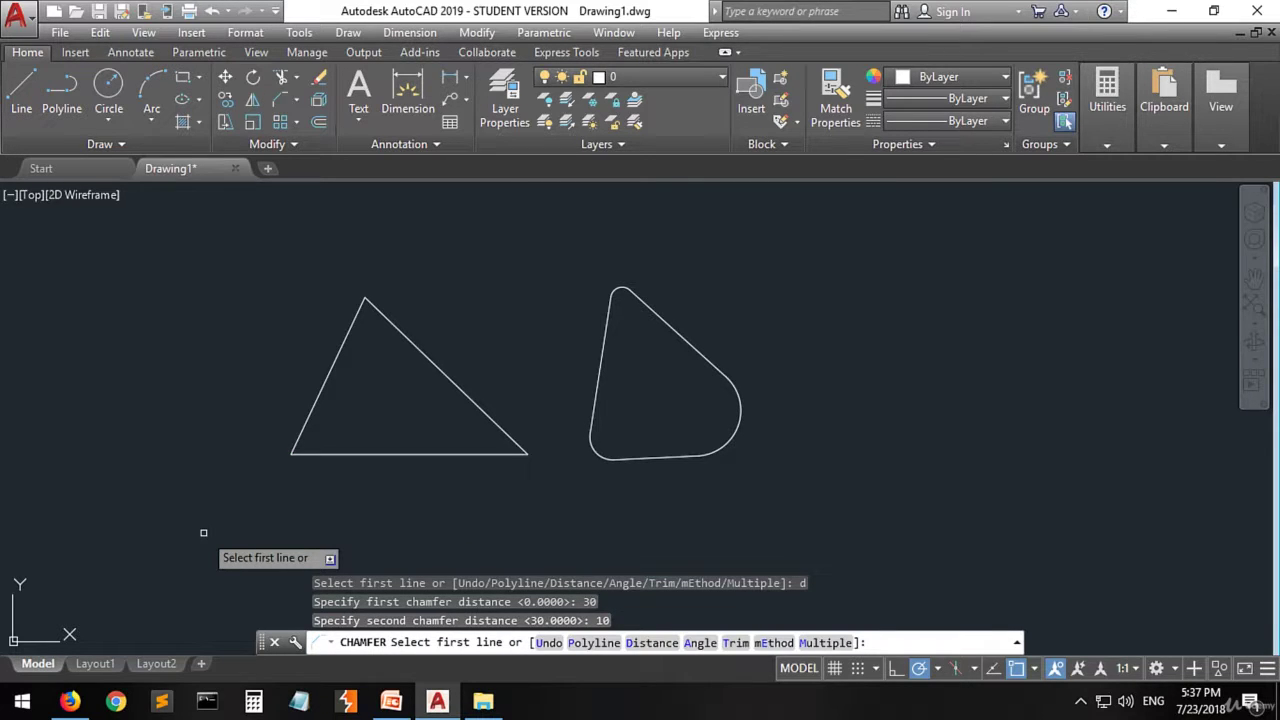
click(323, 455)
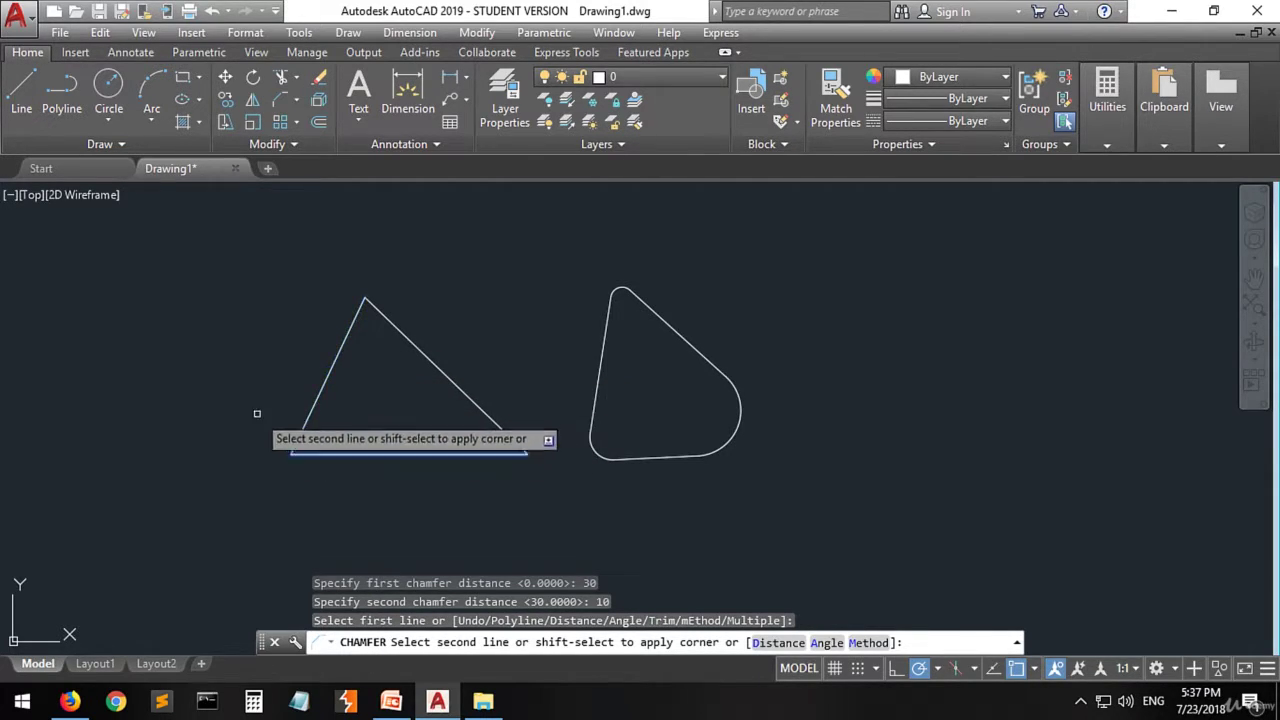
click(319, 395)
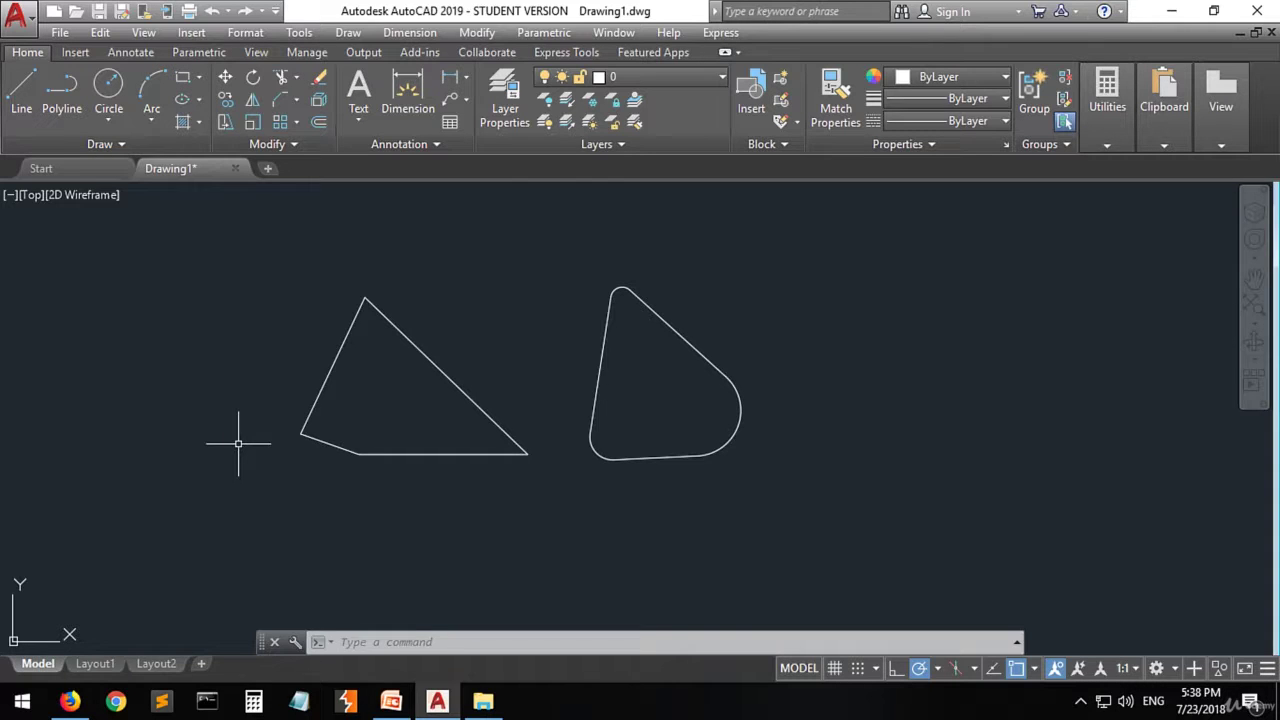
click(294, 82)
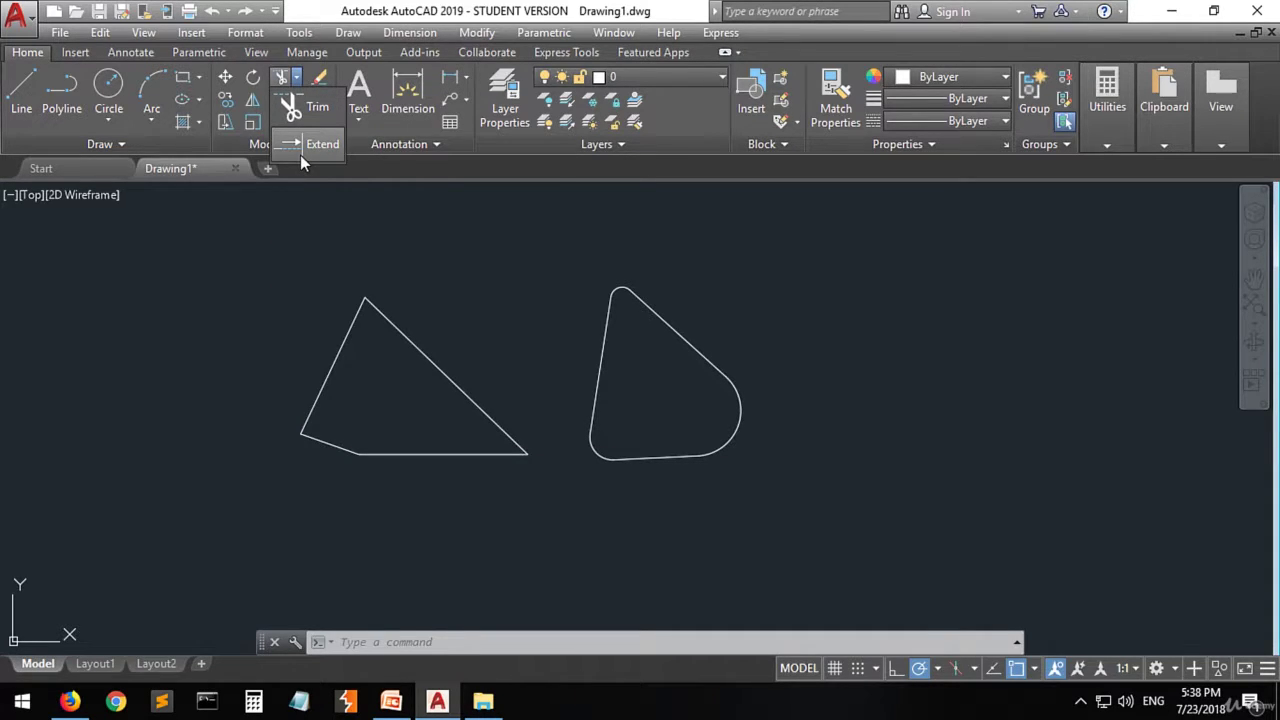
click(237, 300)
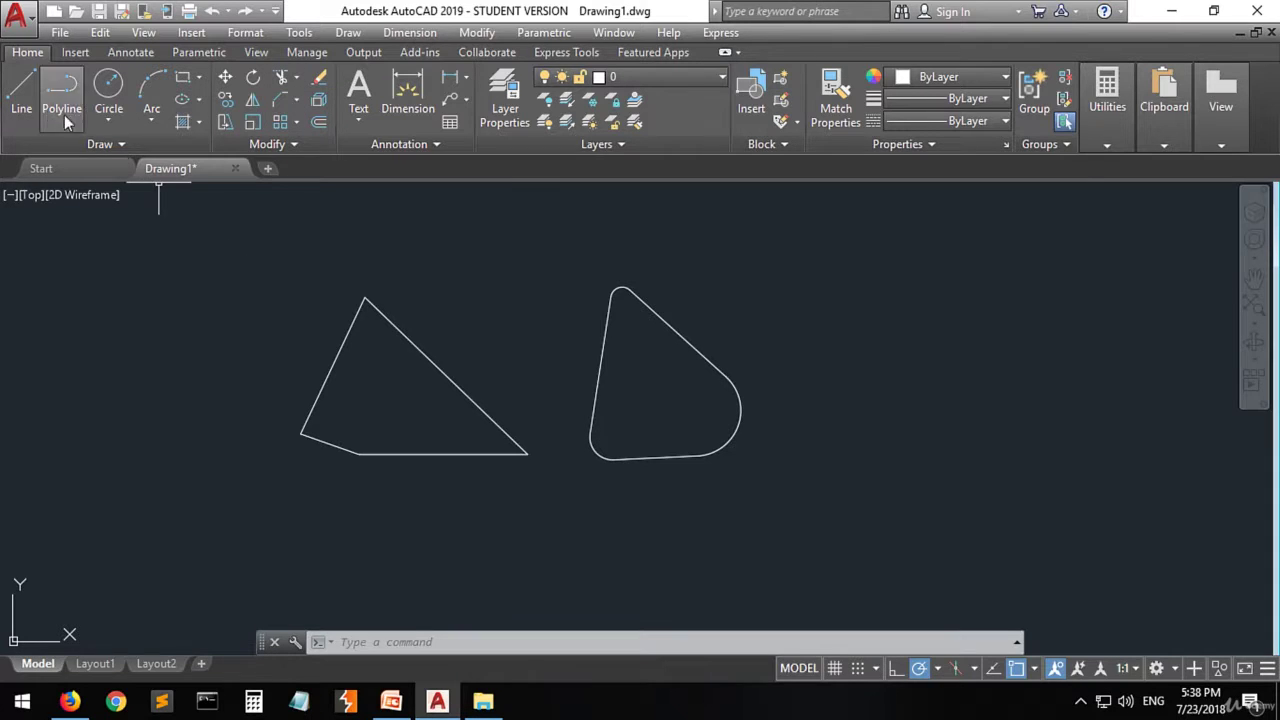
Draw three connected lines as an unclosed triangle, stopping the last line short of the start.
click(20, 95)
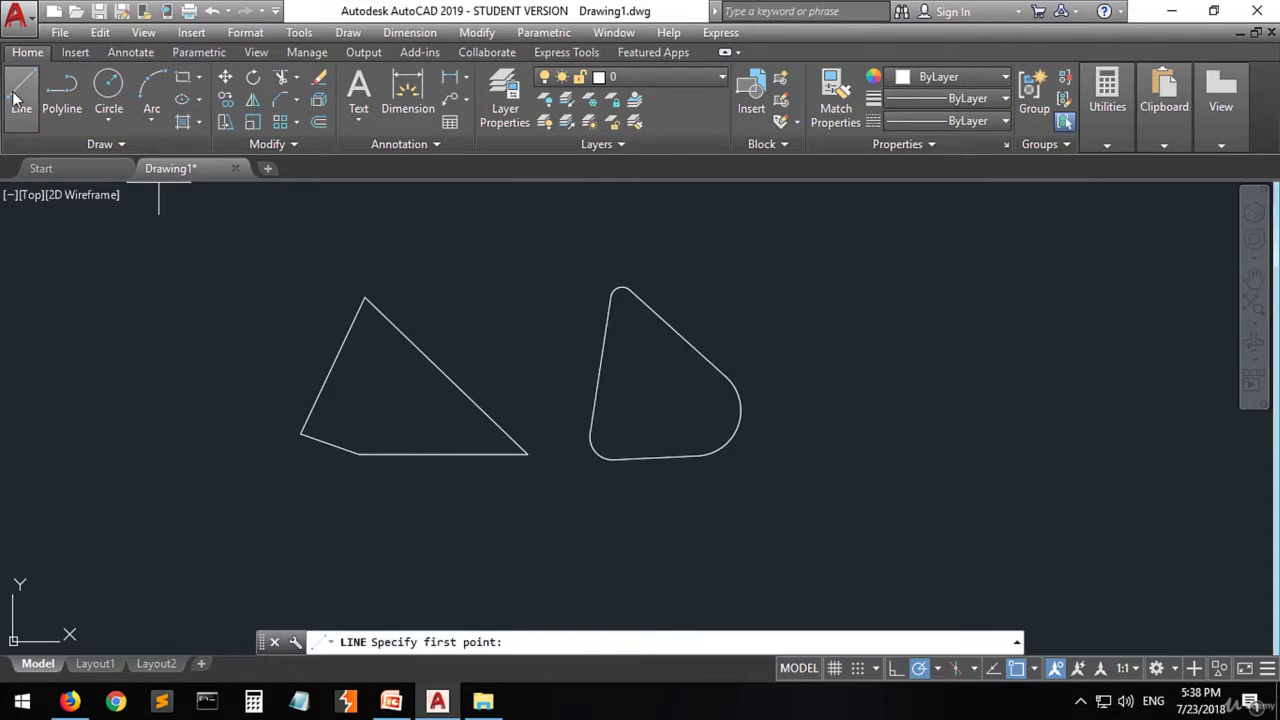
click(227, 332)
click(109, 462)
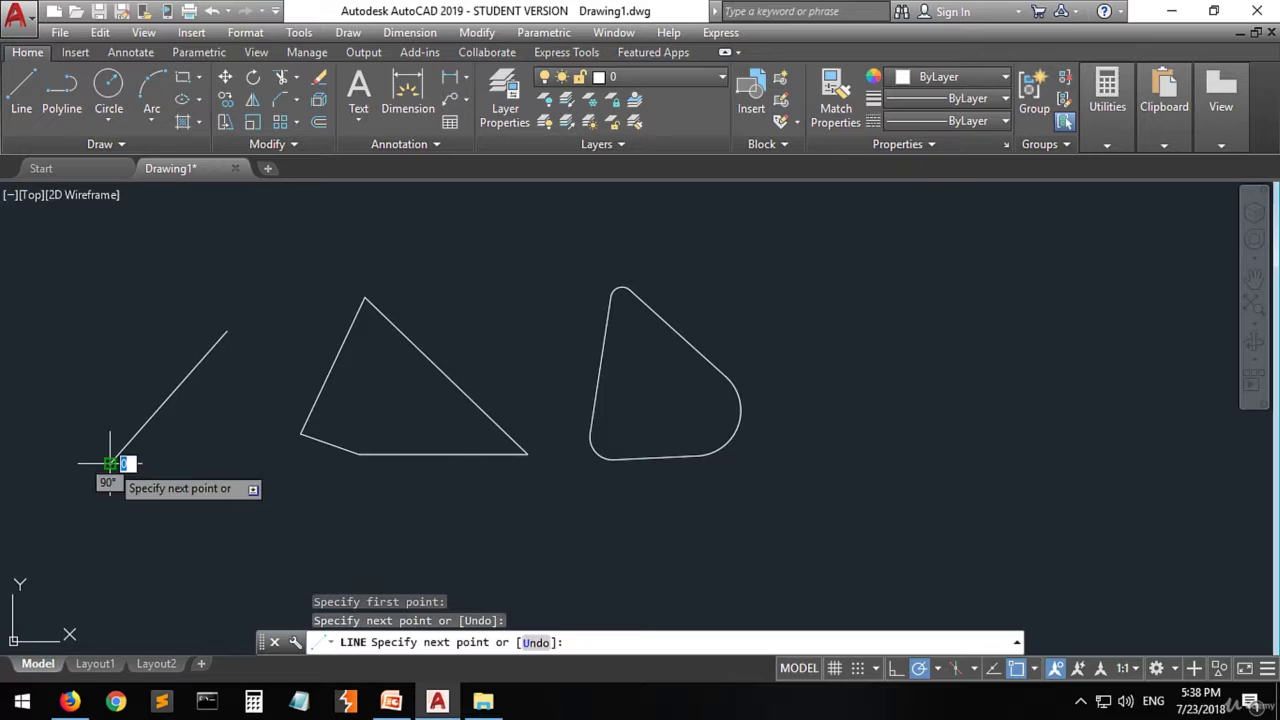
click(67, 245)
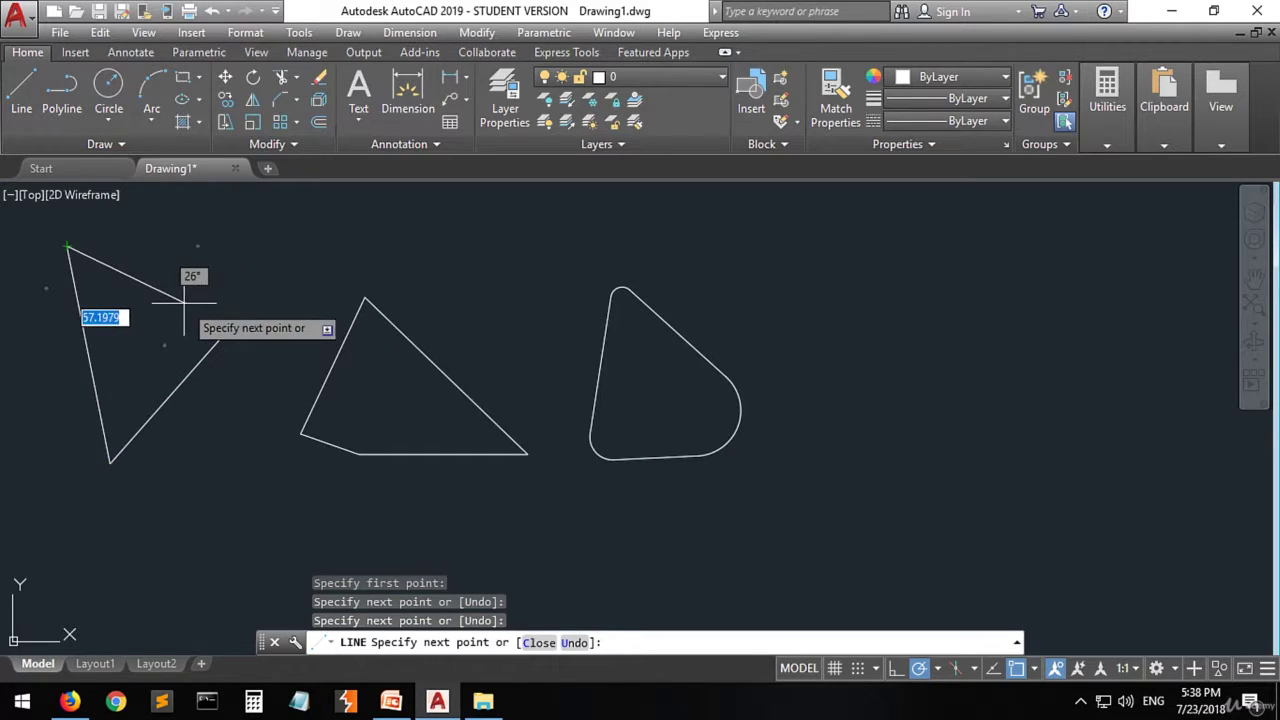
click(182, 300)
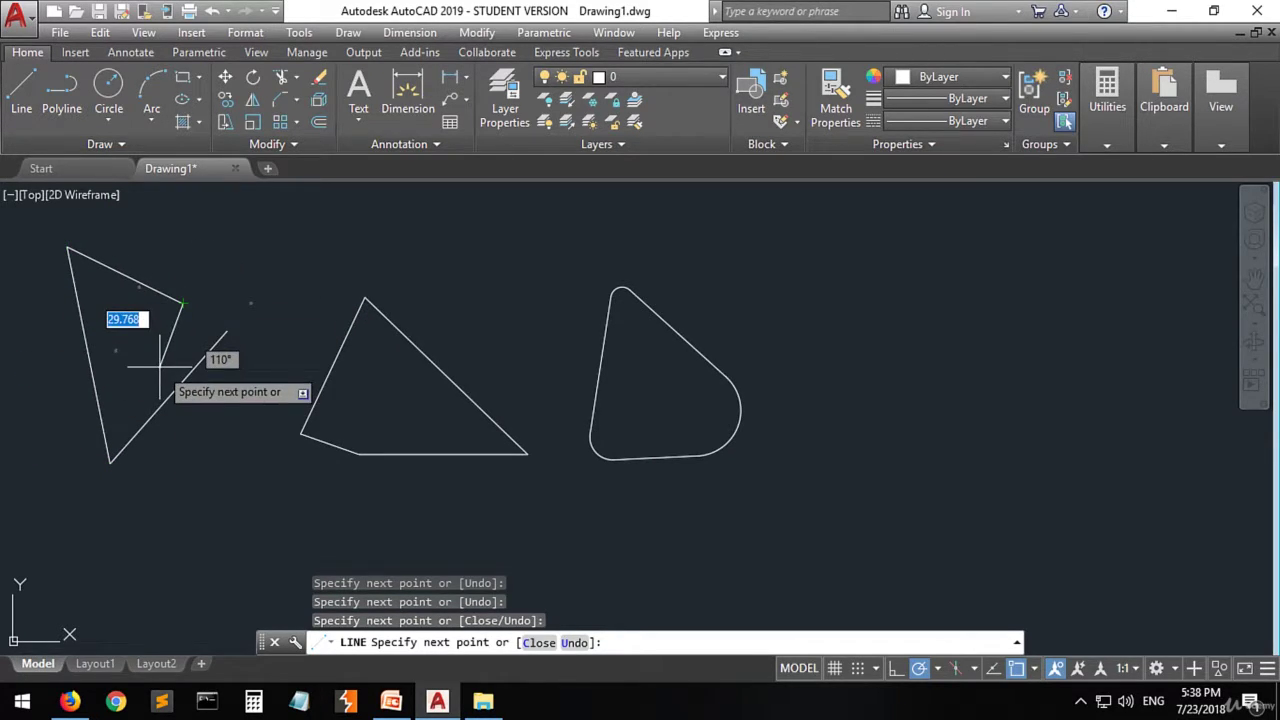
key(Escape)
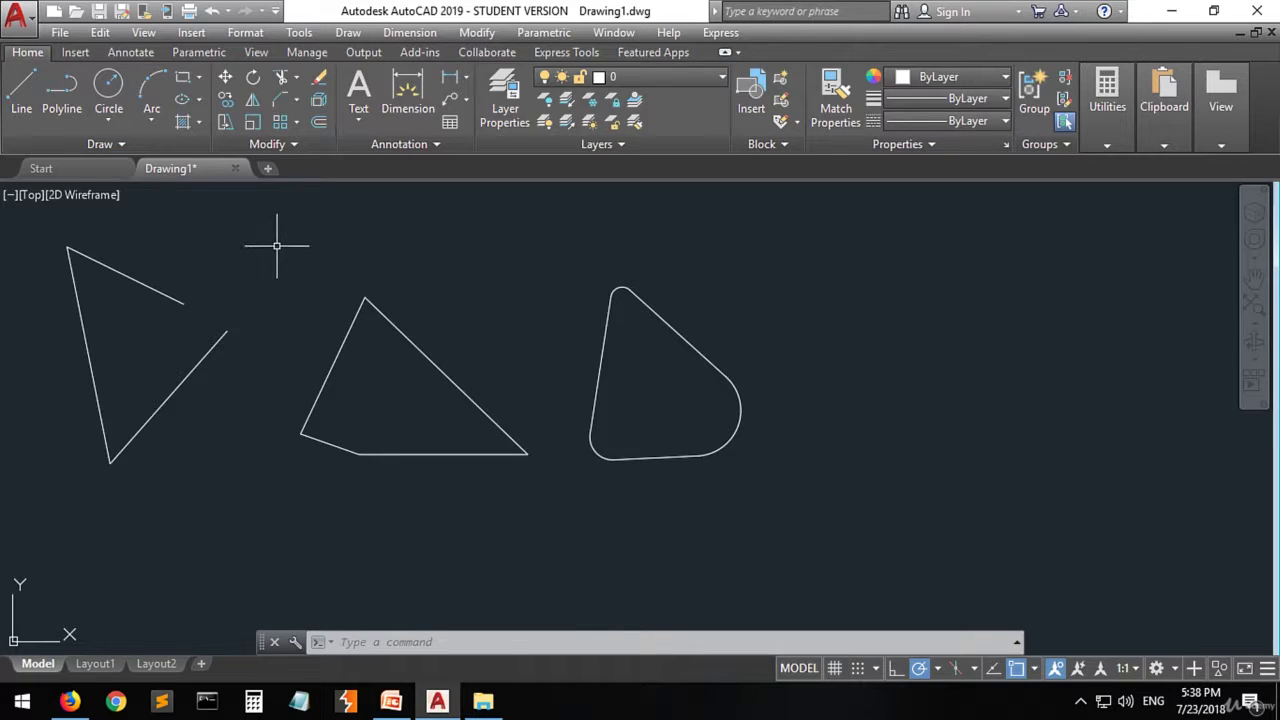
Start Extend and select the top and lower-right lines as boundary edges.
click(295, 80)
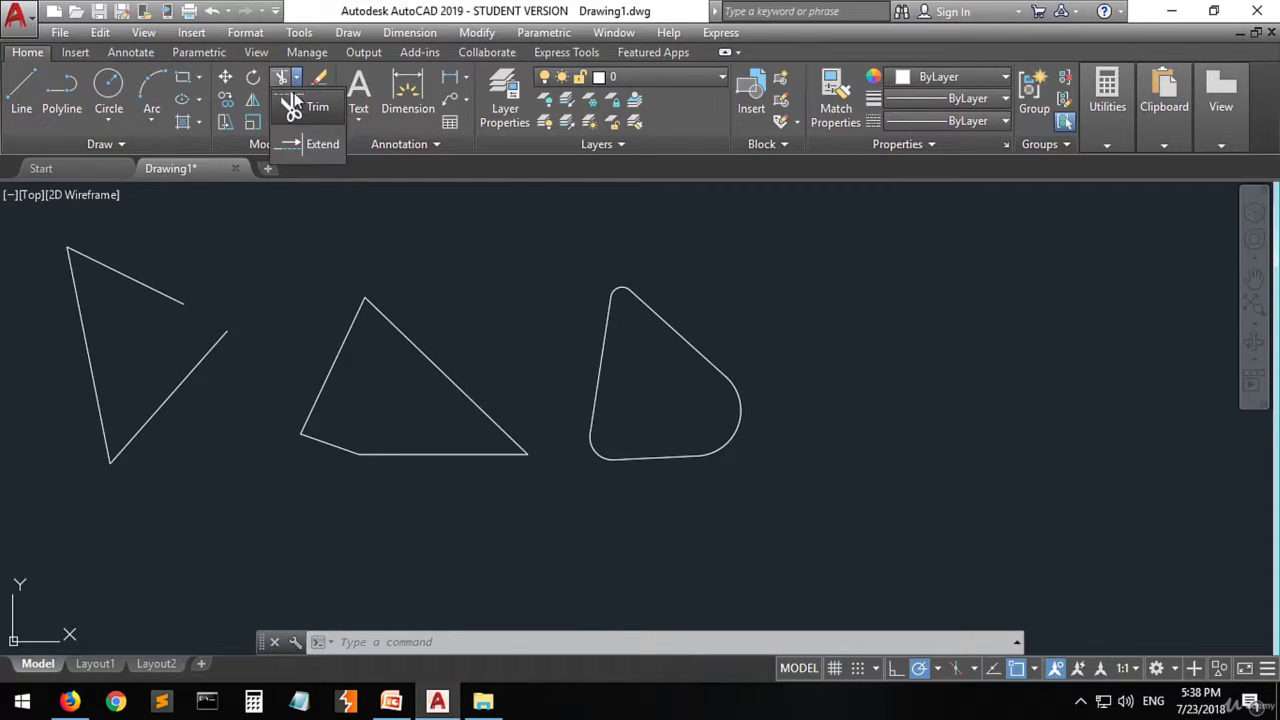
click(297, 146)
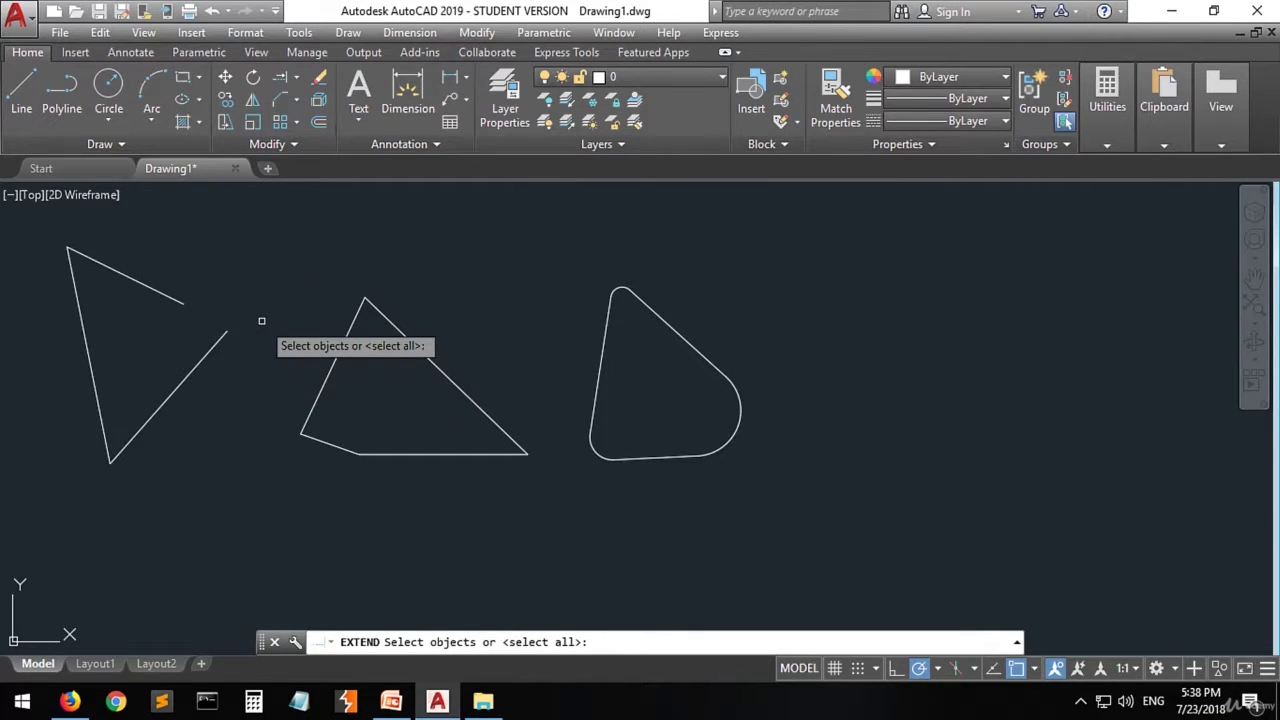
click(175, 298)
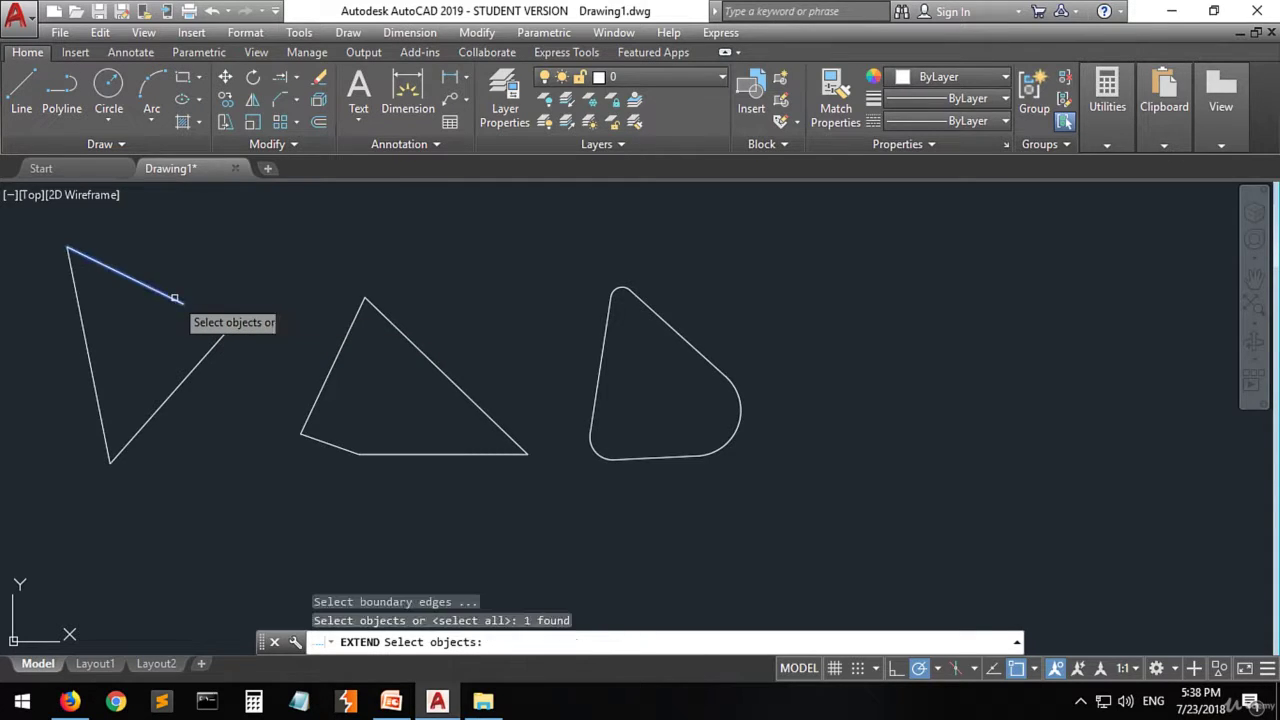
click(211, 348)
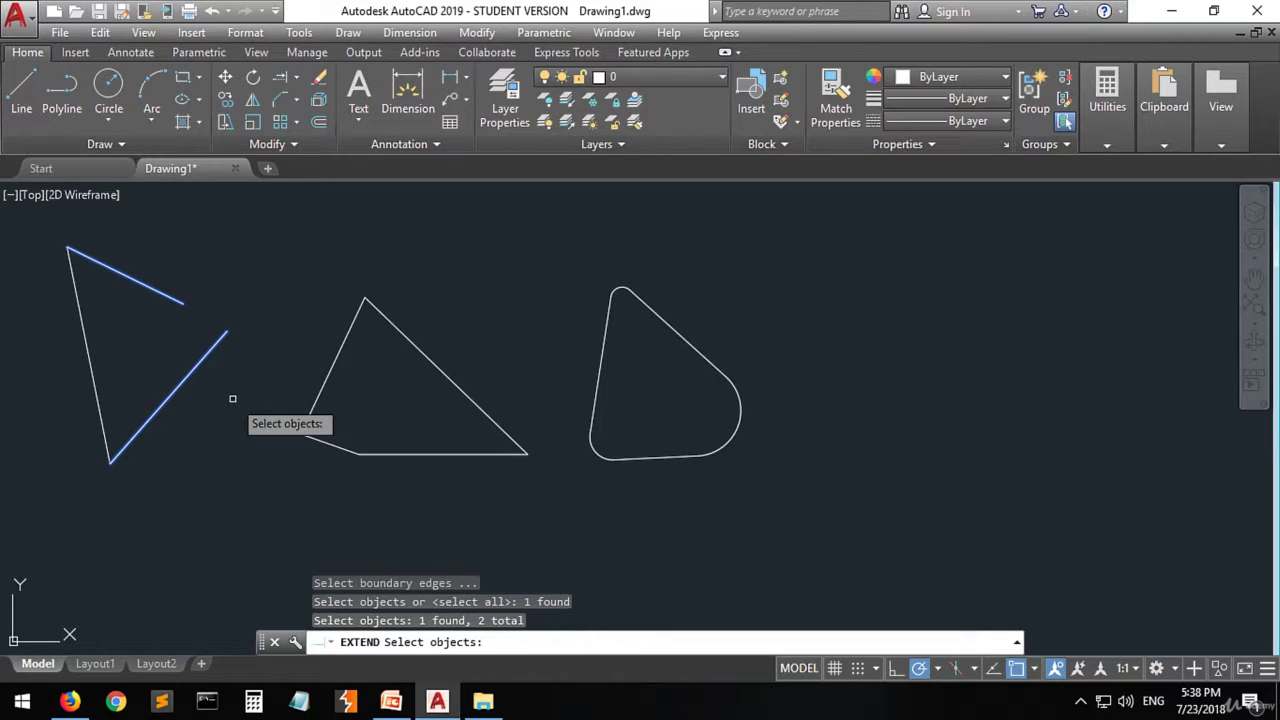
key(Return)
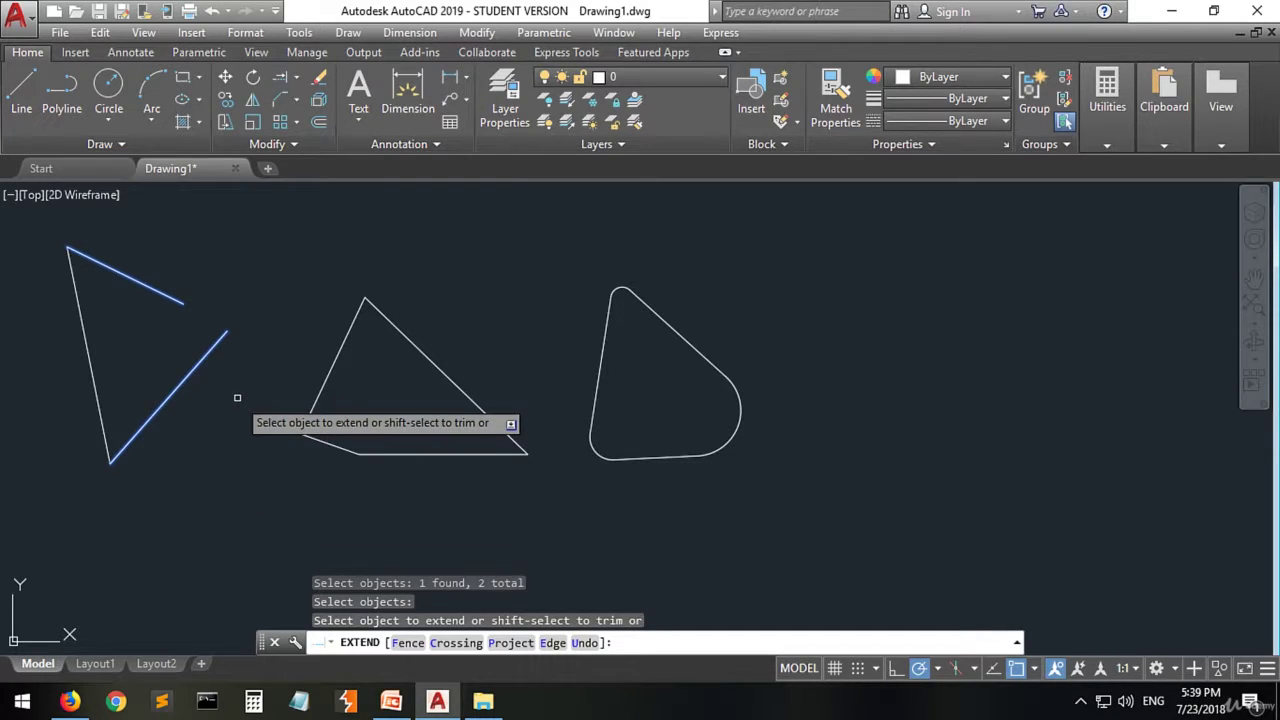
Set Edge mode to Extend and extend the lower-right line to meet the top line.
text(e)
key(Return)
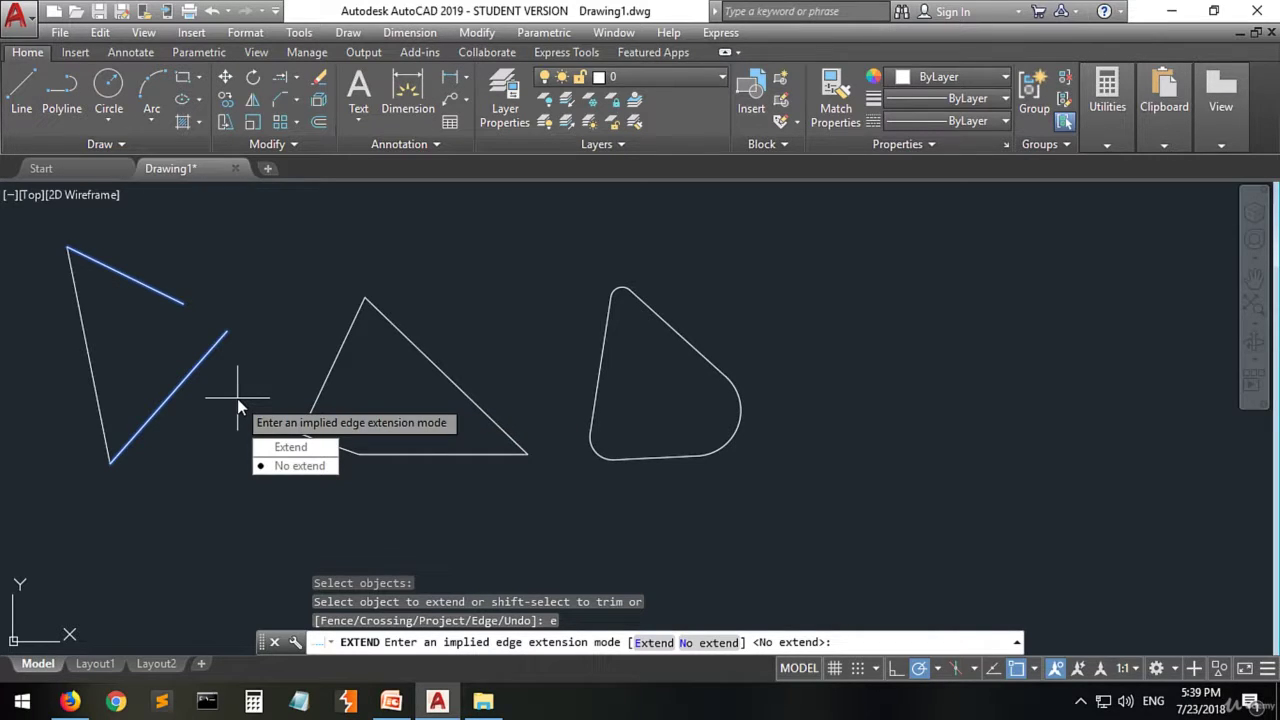
key(Down)
key(Return)
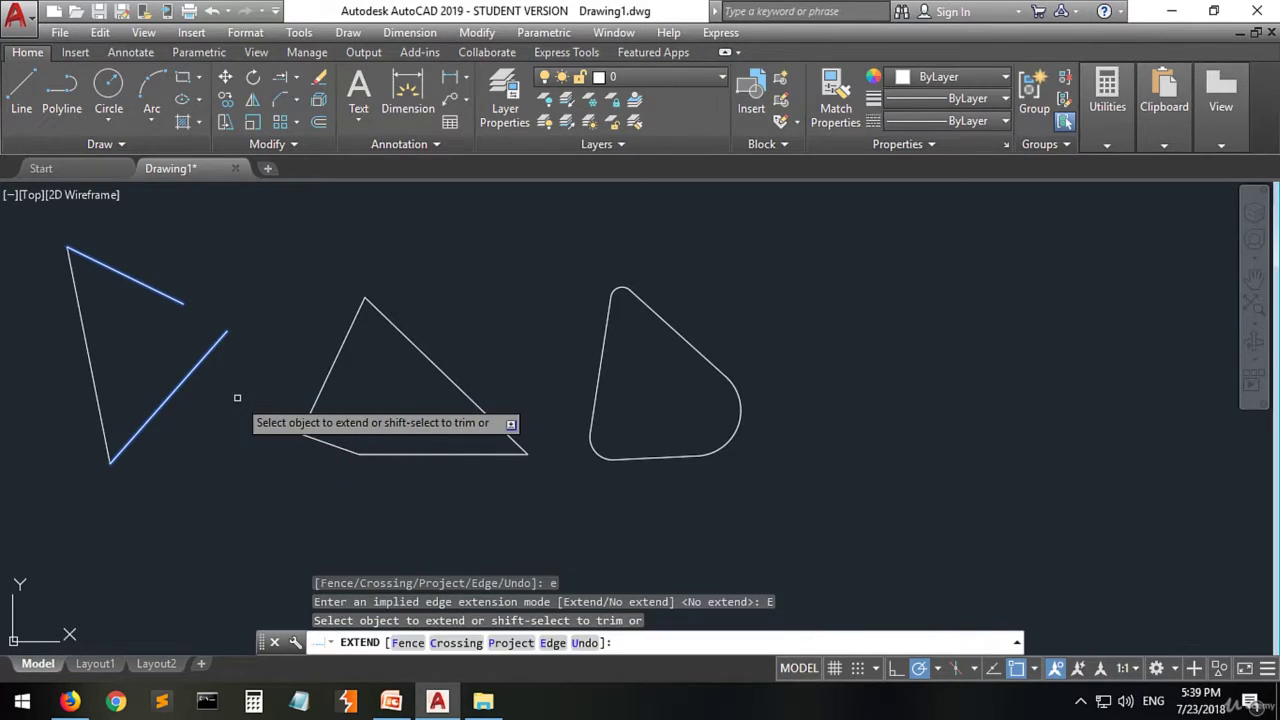
click(201, 360)
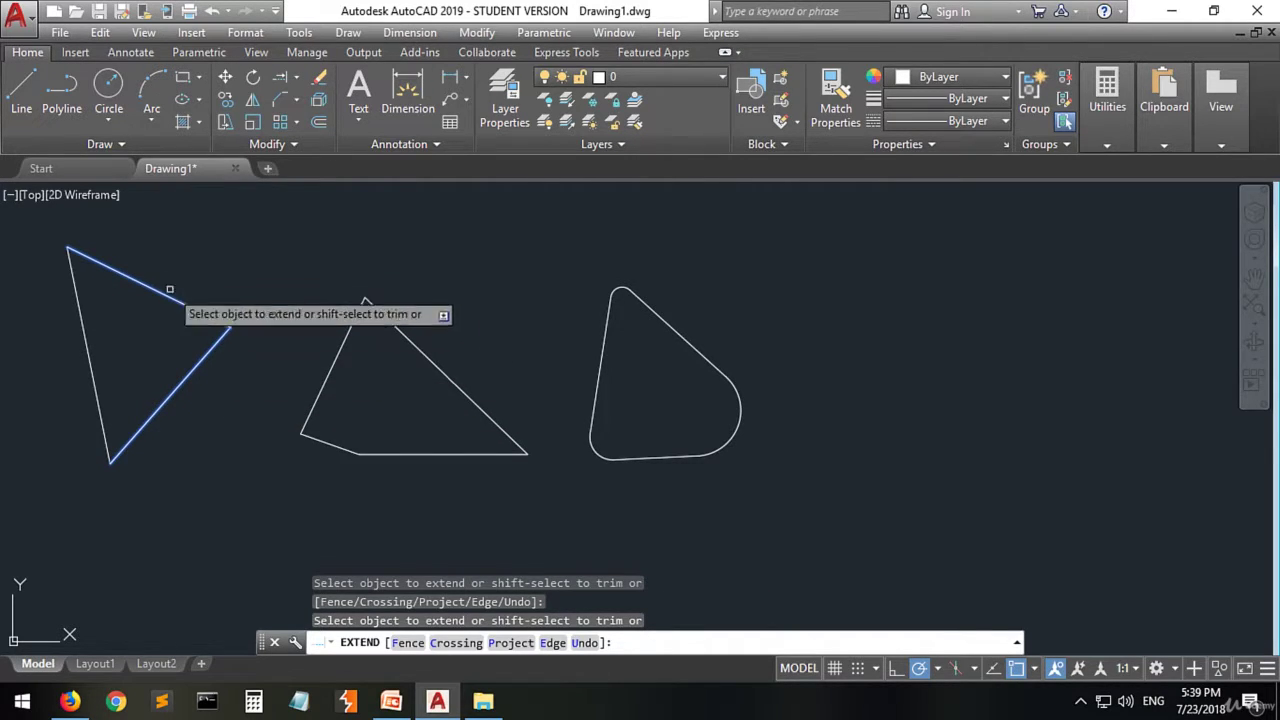
key(Escape)
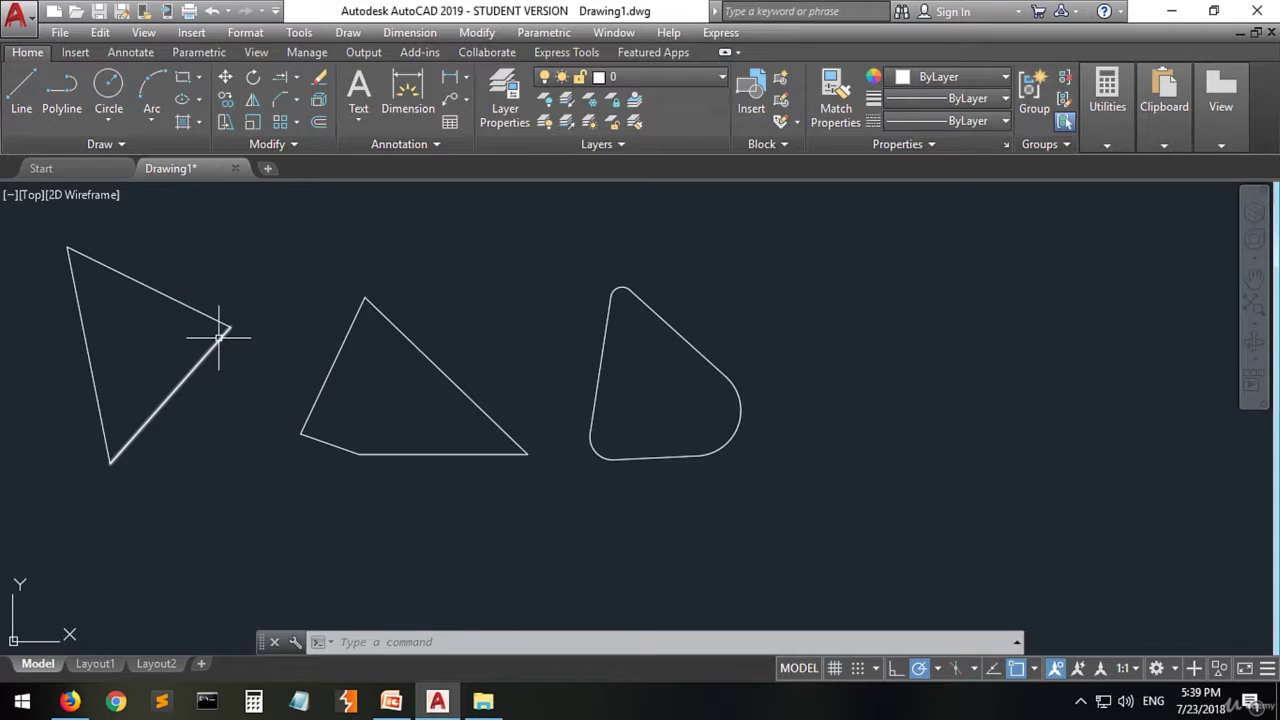
Draw three lines on the right as an unclosed triangle, leaving a gap below the upper line.
click(31, 88)
click(1042, 265)
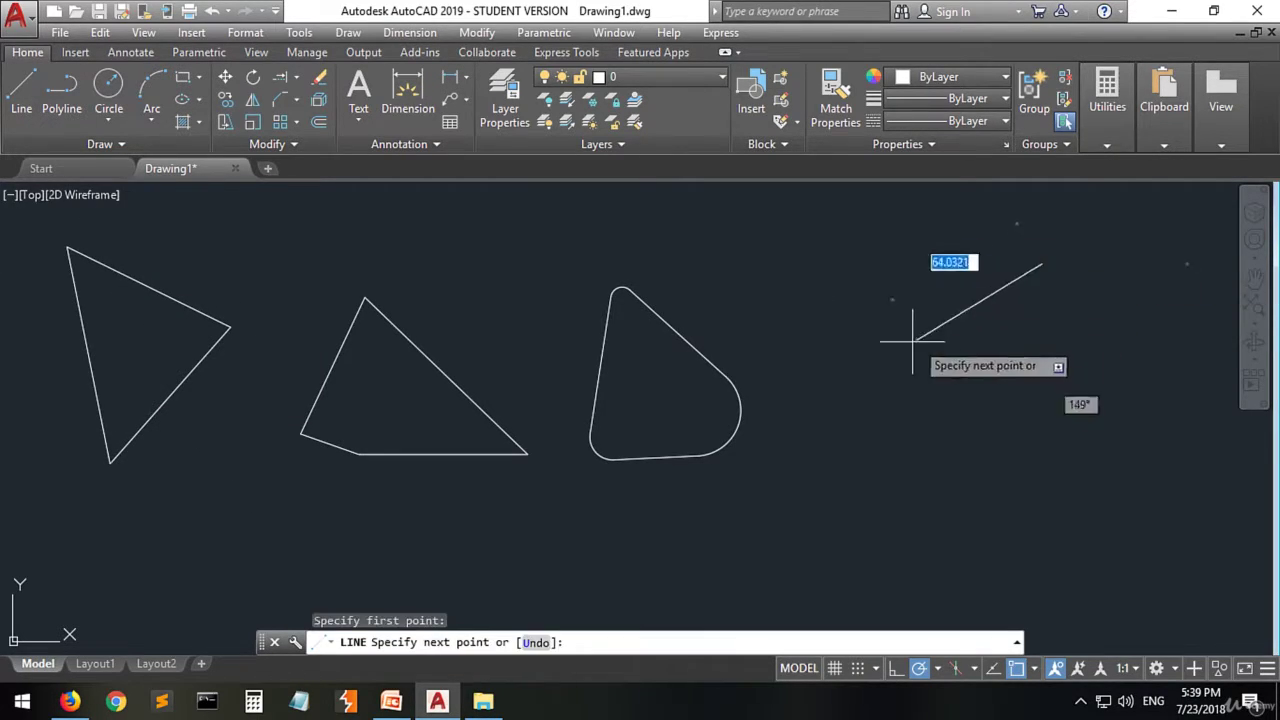
click(872, 350)
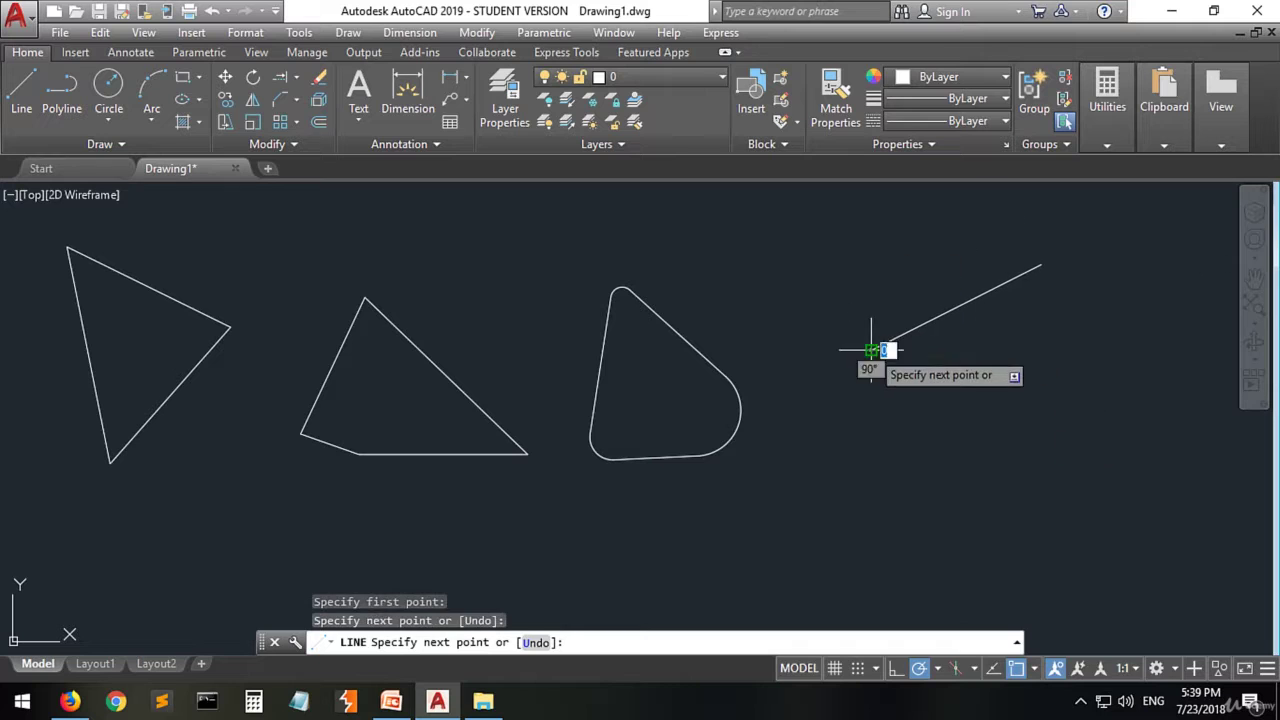
click(1142, 438)
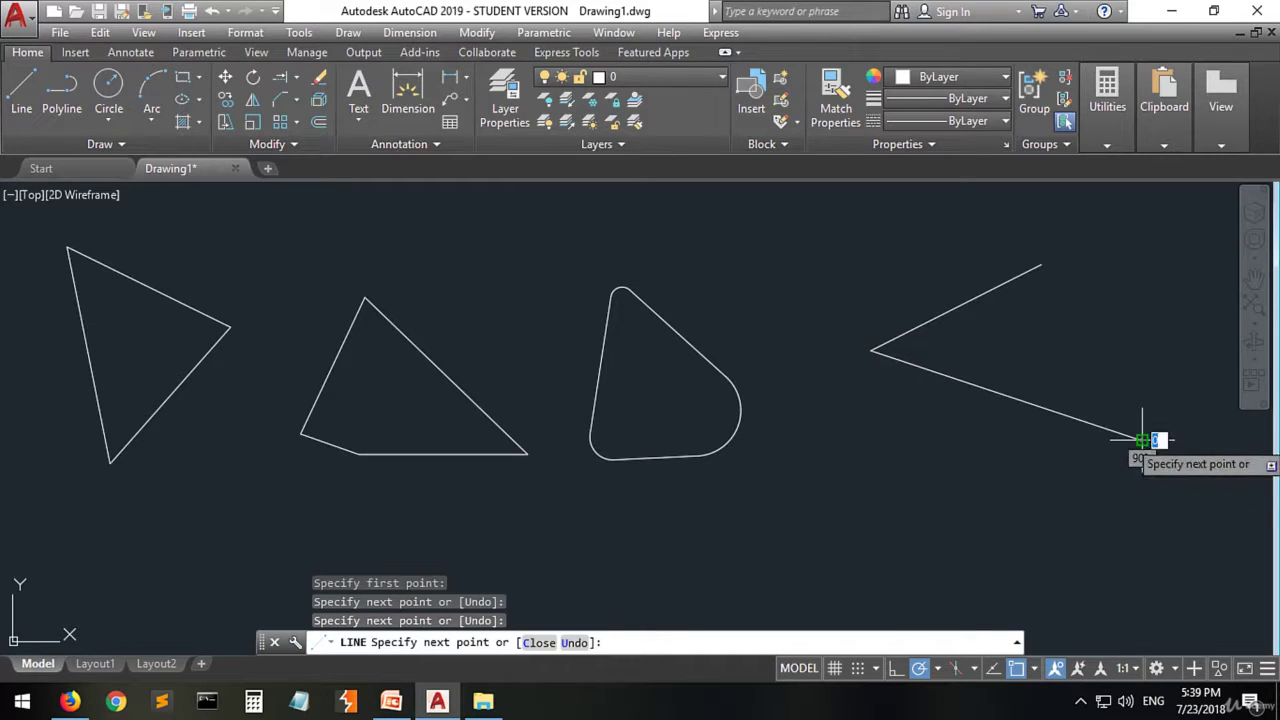
click(1080, 353)
key(Escape)
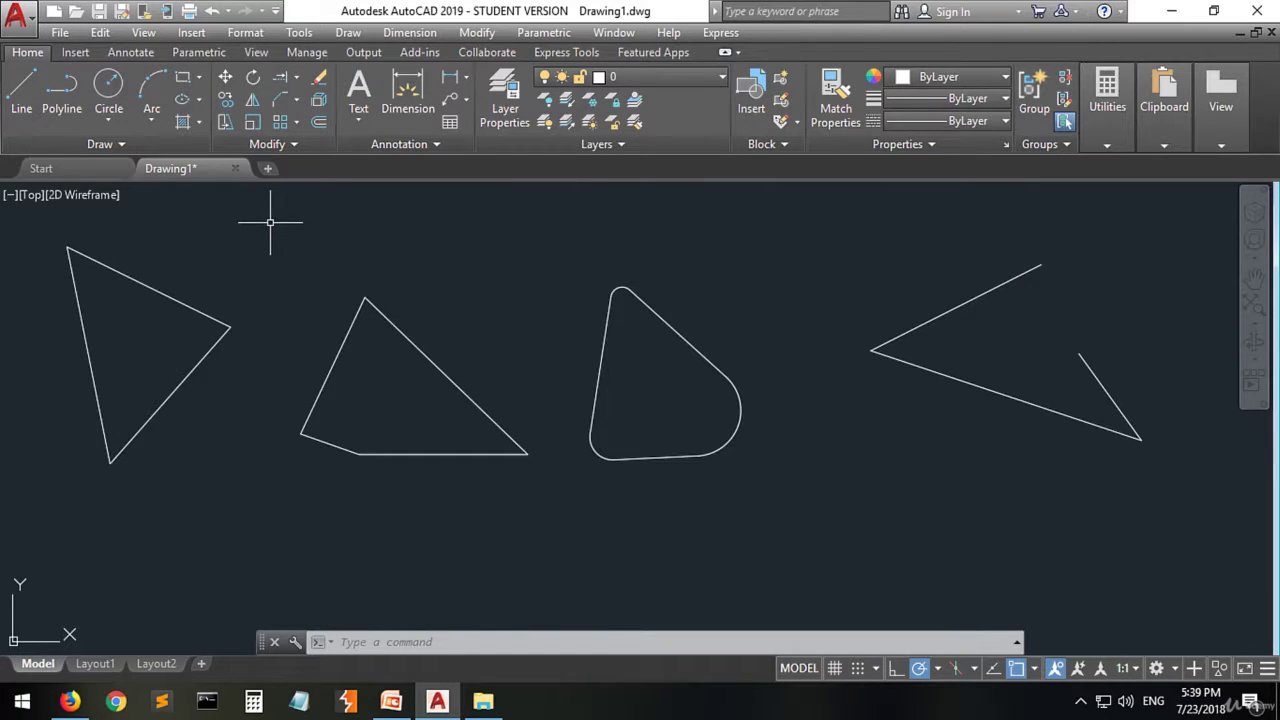
Extend the short line to the upper line, using both as boundaries, and trim the overhang.
click(280, 80)
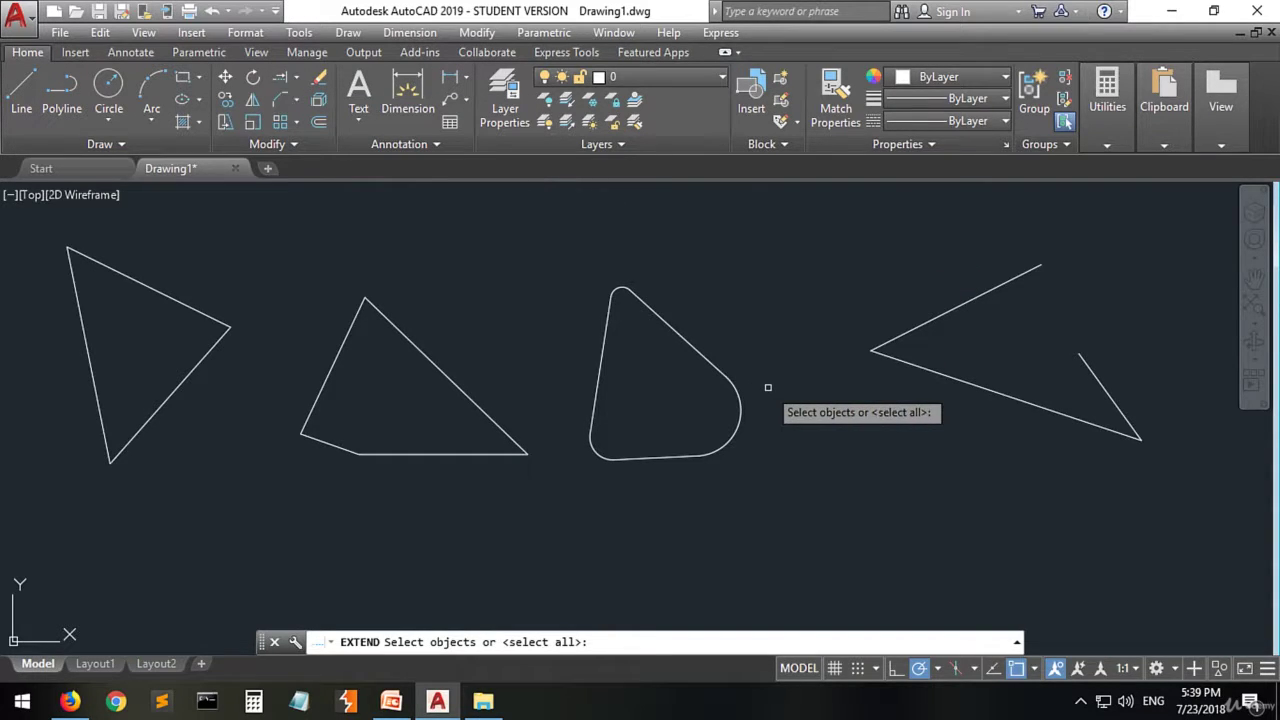
click(1025, 272)
click(1086, 362)
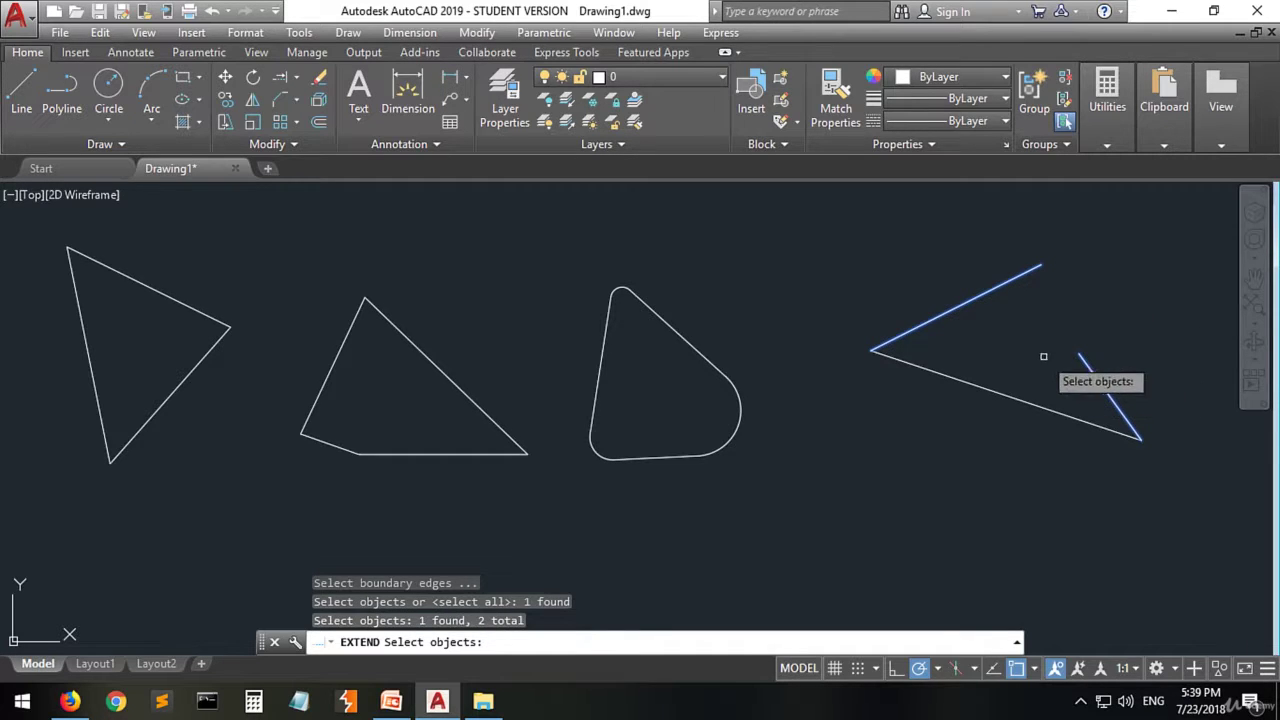
key(Return)
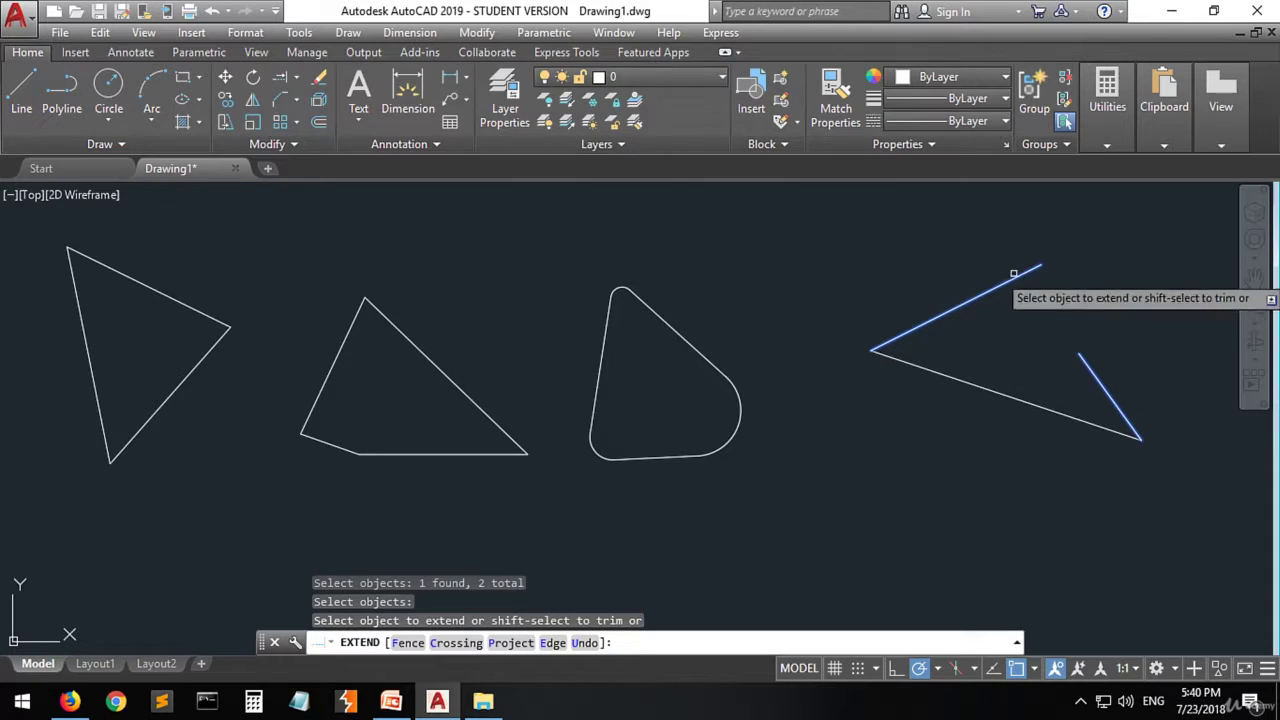
click(1098, 377)
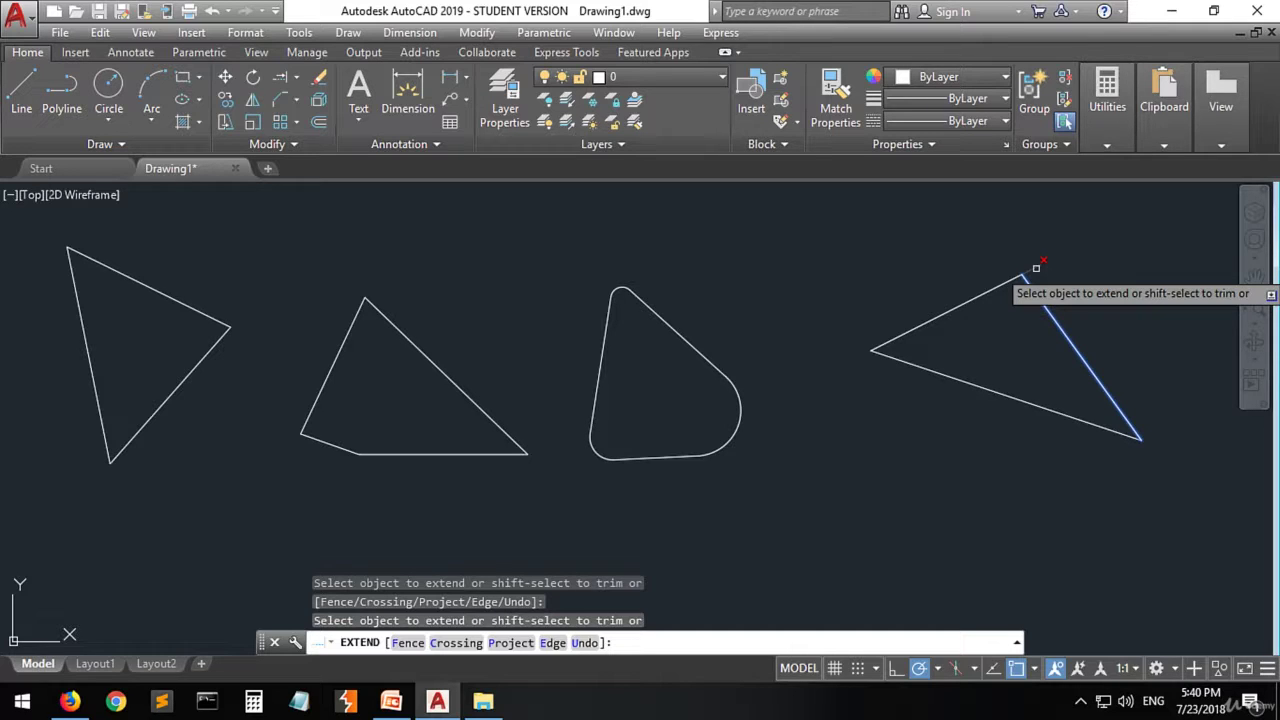
shift+click(1036, 268)
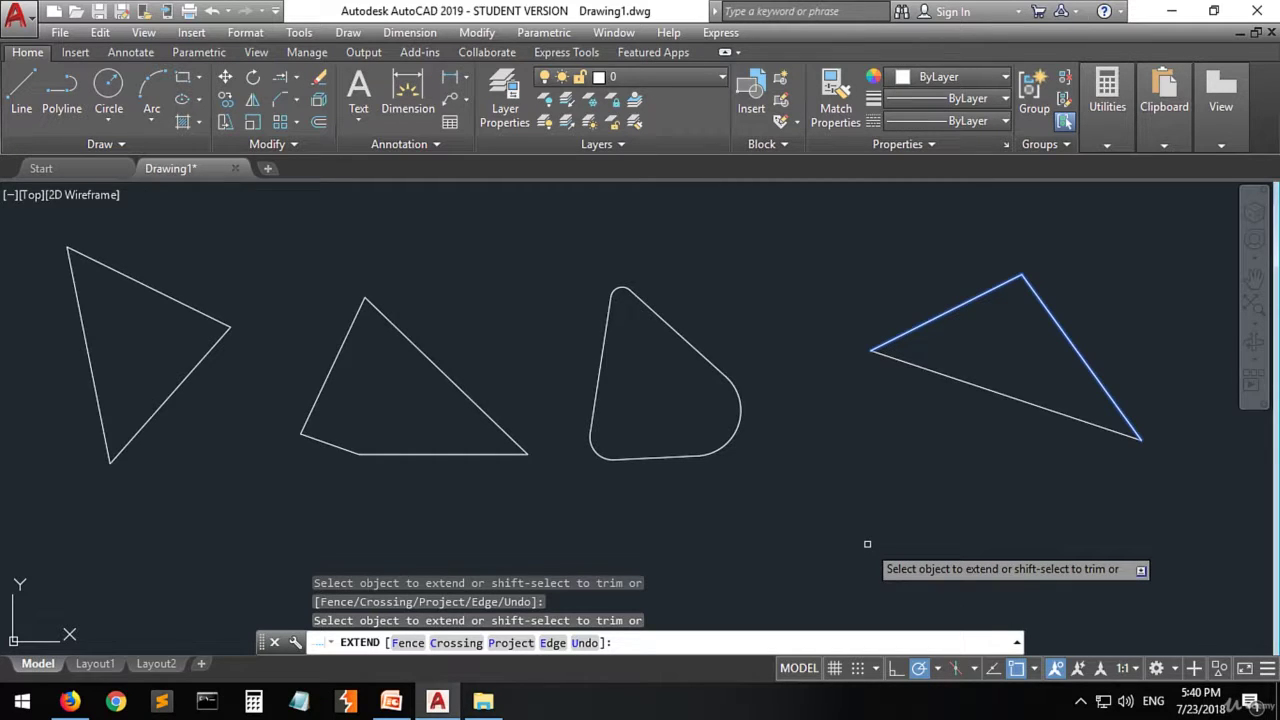
key(Return)
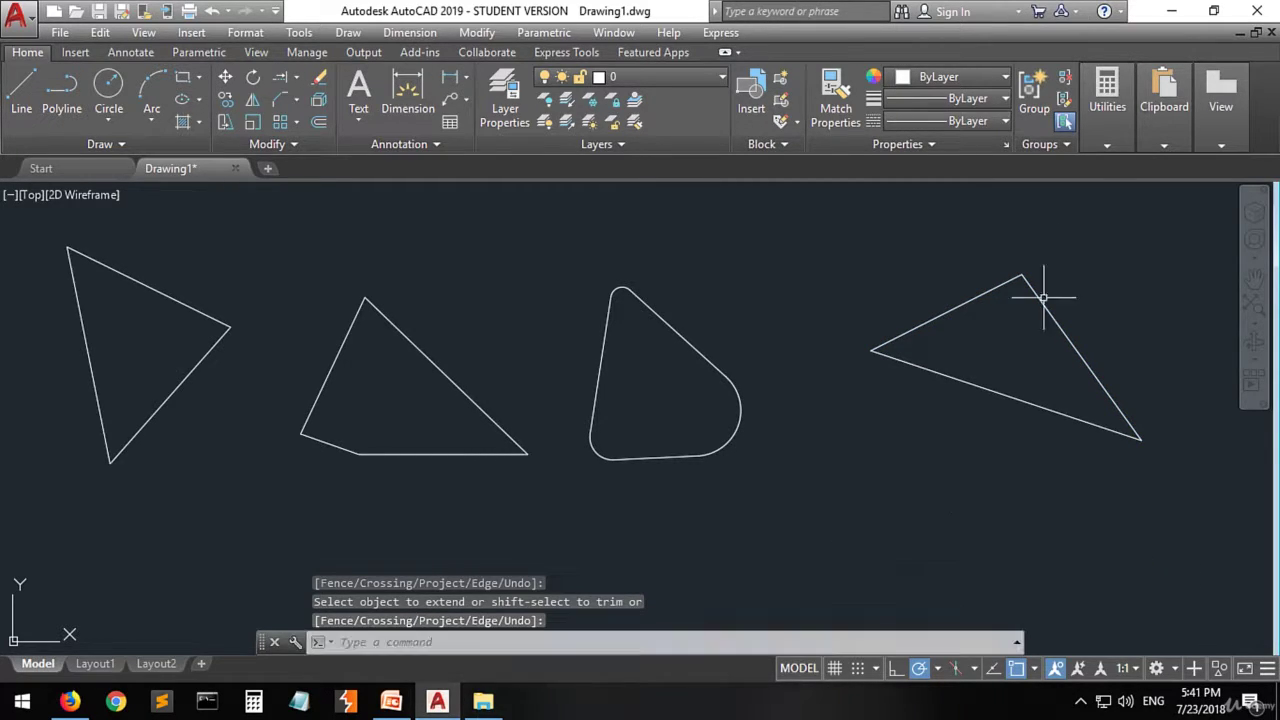